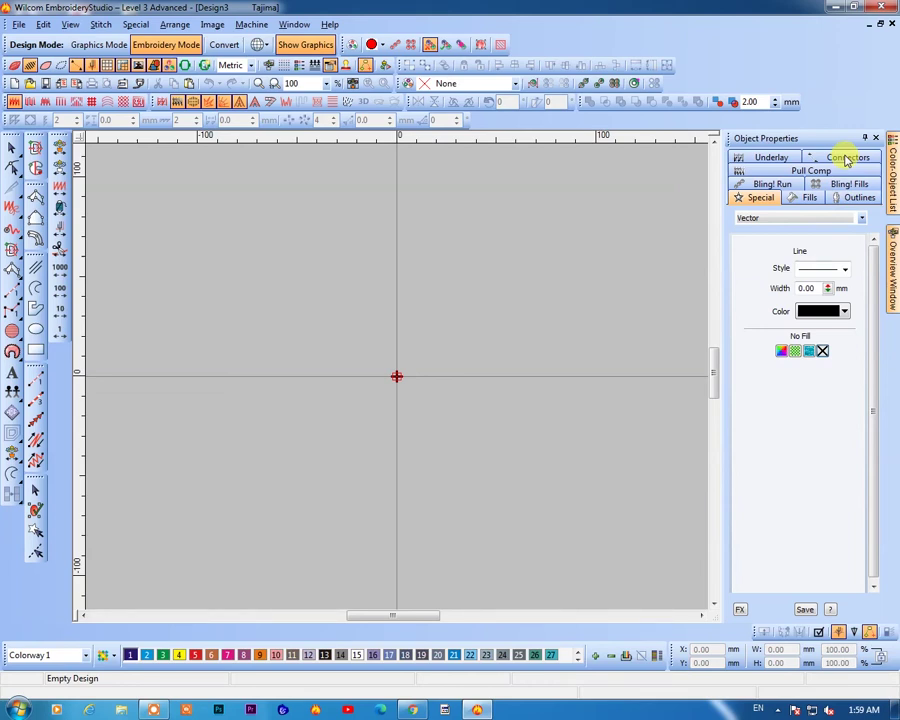
Show the Tie Off settings in the connector properties
{"action": "left_click", "coordinate": [847, 160]}
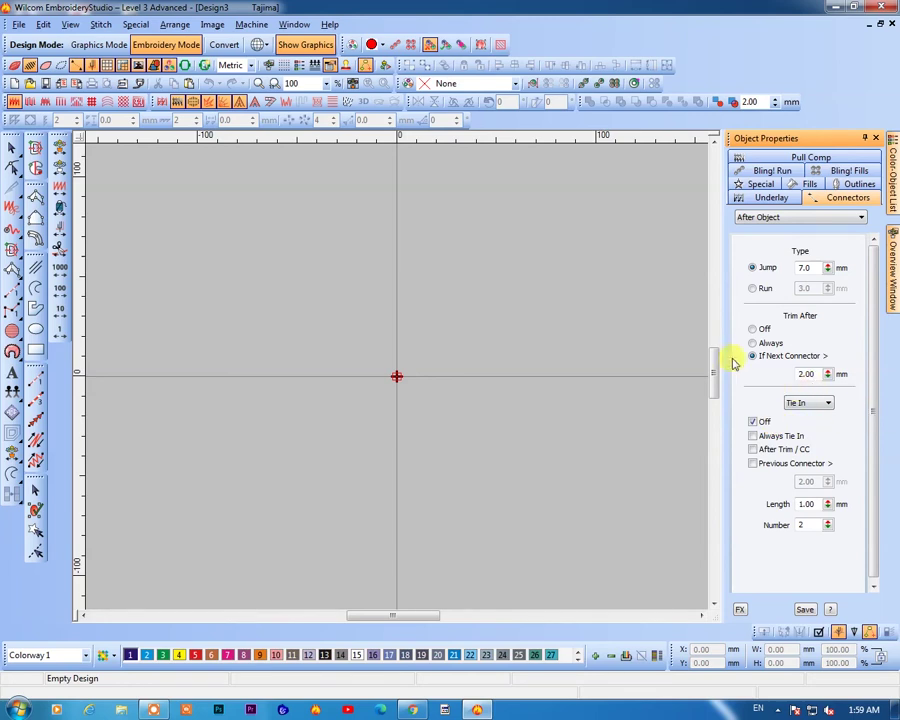
{"action": "left_click", "coordinate": [822, 404]}
{"action": "left_click", "coordinate": [812, 424]}
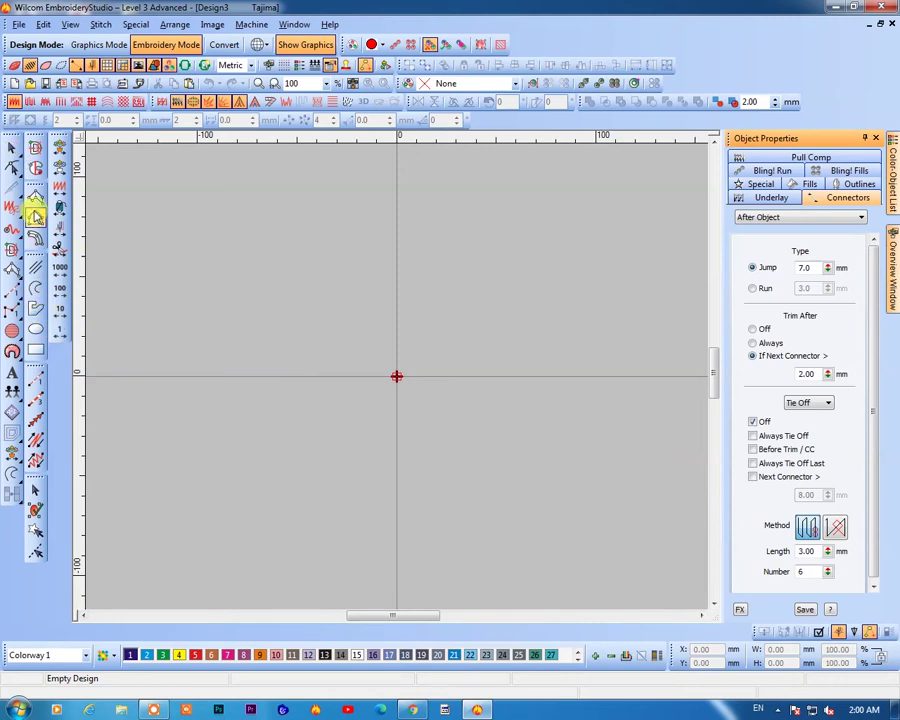
Paste the copied leaf shape twice and place the second leaf to the right of the first
{"action": "key", "text": "ctrl+v"}
{"action": "key", "text": "ctrl+v"}
{"action": "left_click_drag", "start_coordinate": [350, 400], "coordinate": [579, 434]}
{"action": "left_click", "coordinate": [537, 578]}
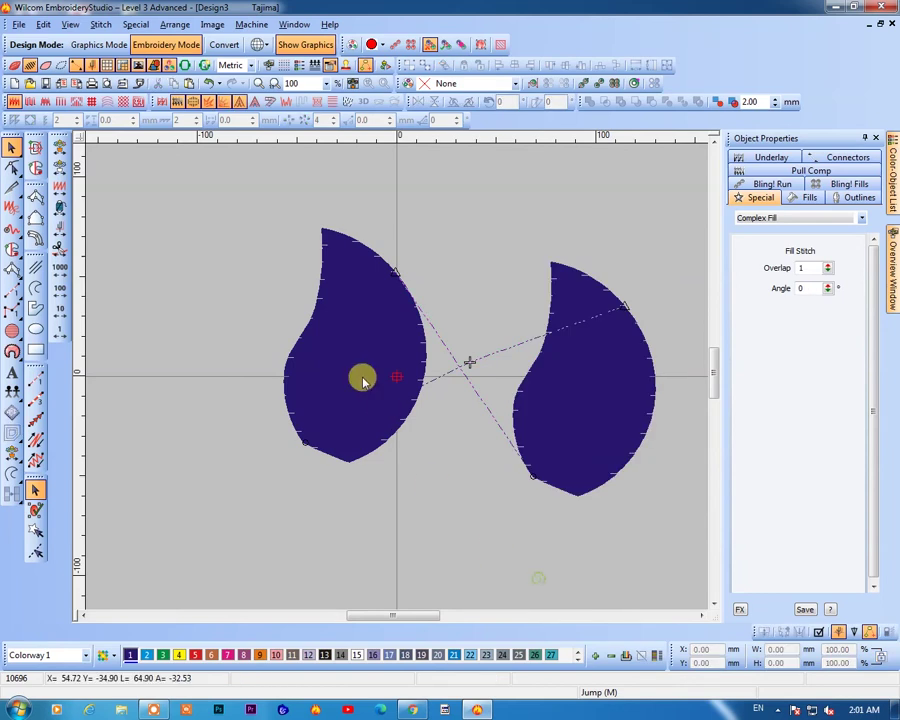
Scale both leaf shapes down to about 20.67 mm wide and 34.52 mm high each and deselect them
{"action": "left_click", "coordinate": [365, 384]}
{"action": "key", "text": "ctrl+a"}
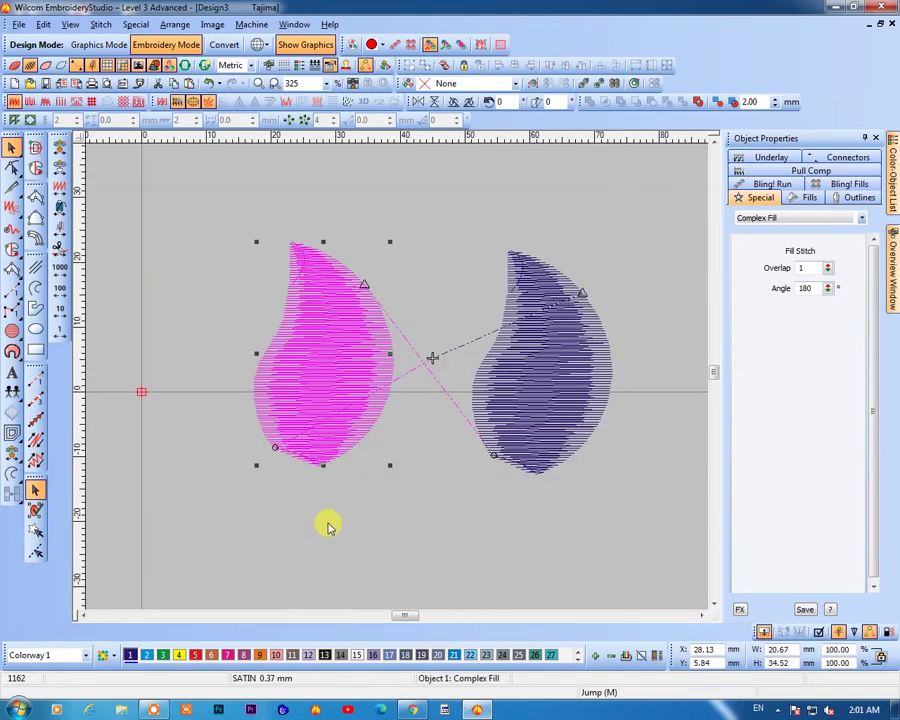
{"action": "left_click", "coordinate": [325, 565]}
{"action": "left_click", "coordinate": [295, 375]}
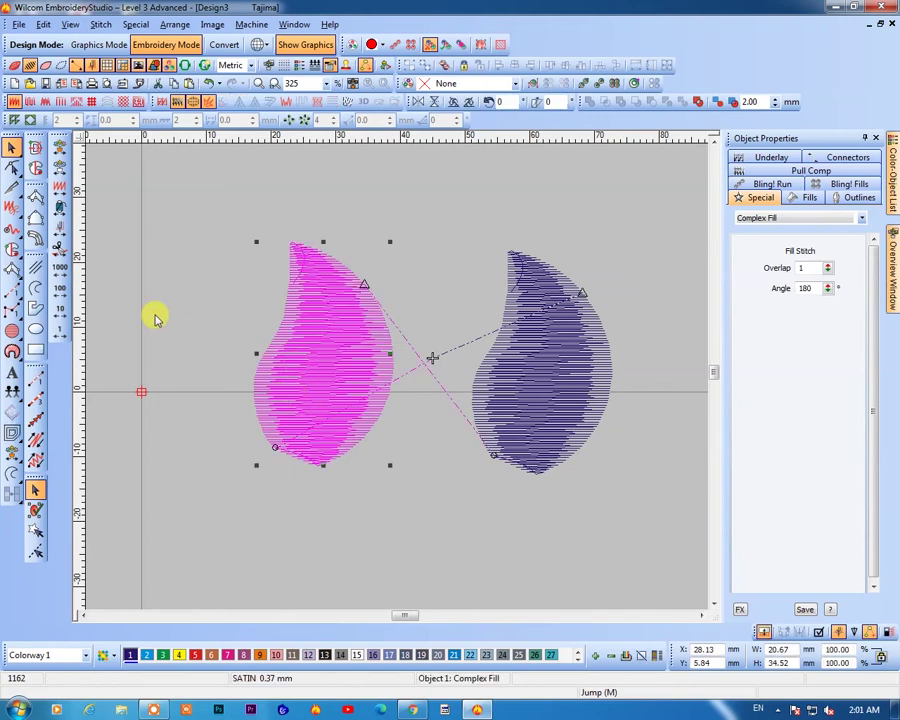
{"action": "left_click", "coordinate": [193, 337]}
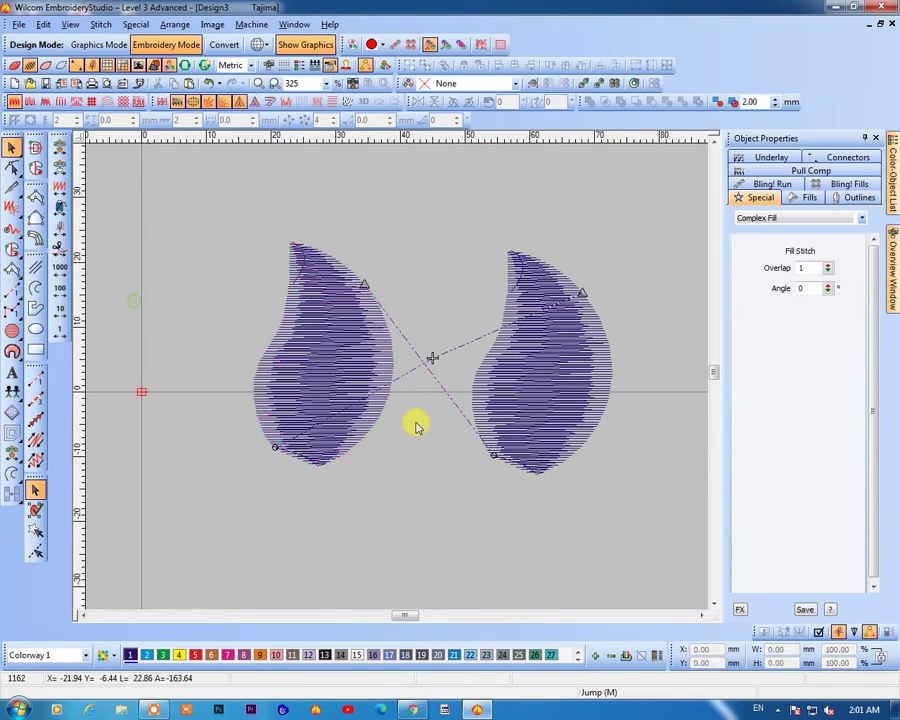
Travel through the design by machine function to the jump that follows the left leaf
{"action": "left_click", "coordinate": [60, 232]}
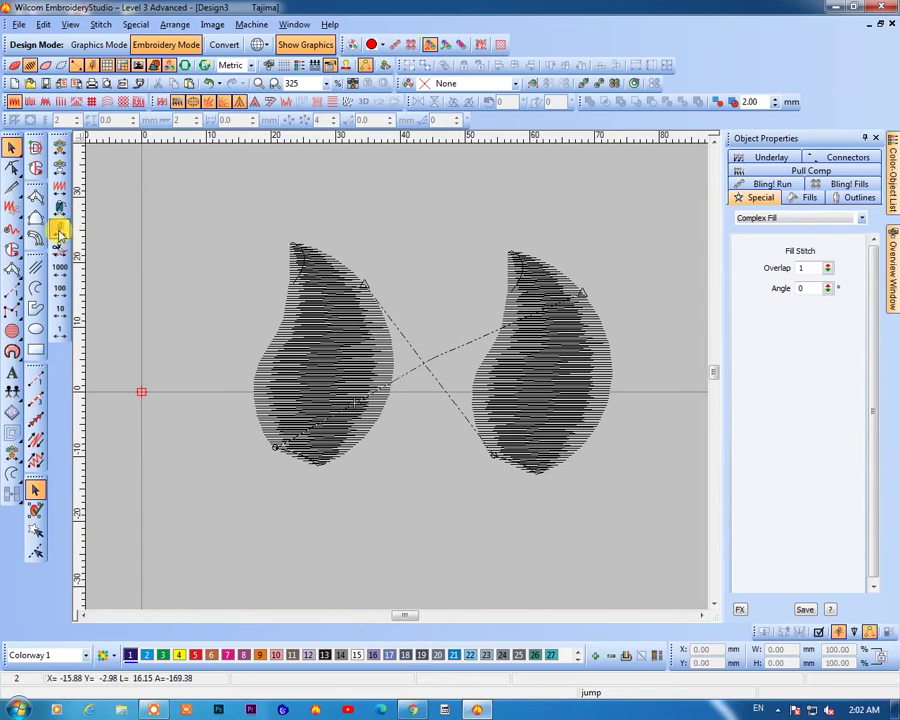
{"action": "left_click", "coordinate": [60, 232]}
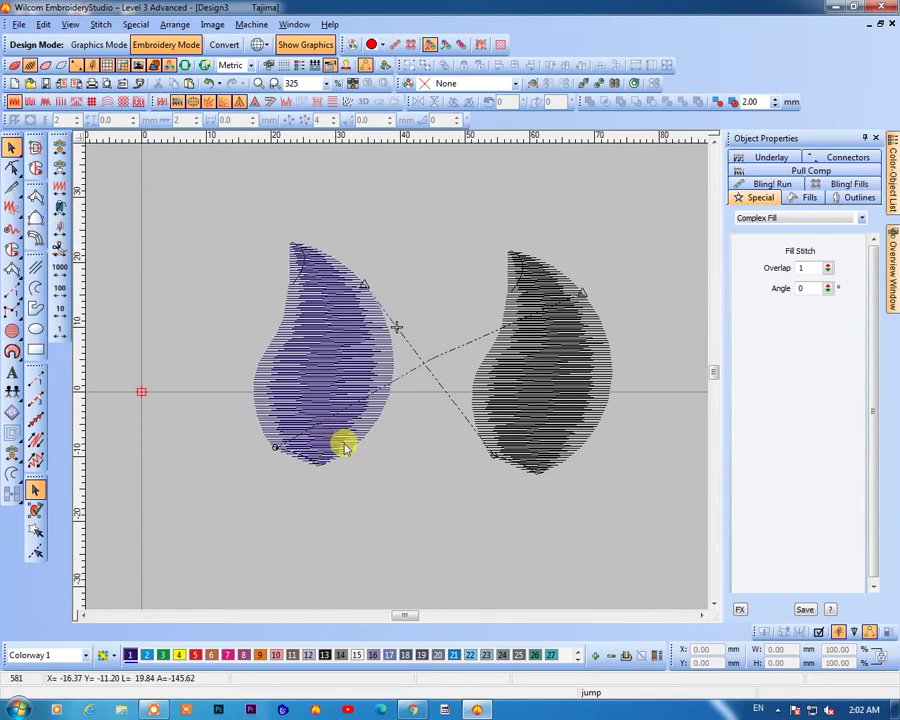
Turn on tie-offs for the left leaf with Before Trim / CC, Always Tie Off Last and Next Connector > 5.00 mm
{"action": "left_click", "coordinate": [364, 382]}
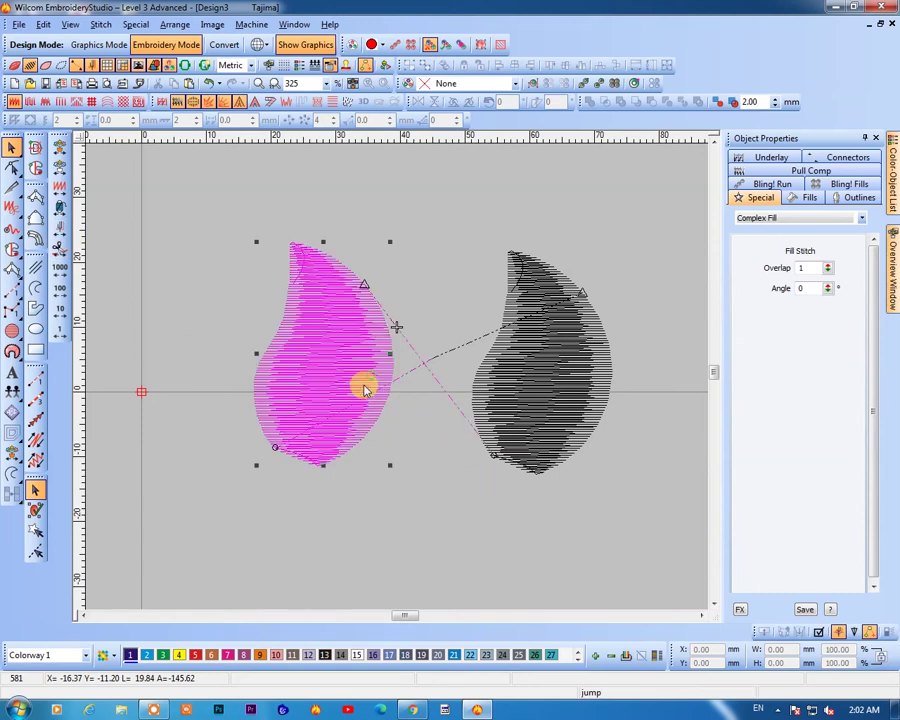
{"action": "left_click", "coordinate": [838, 157]}
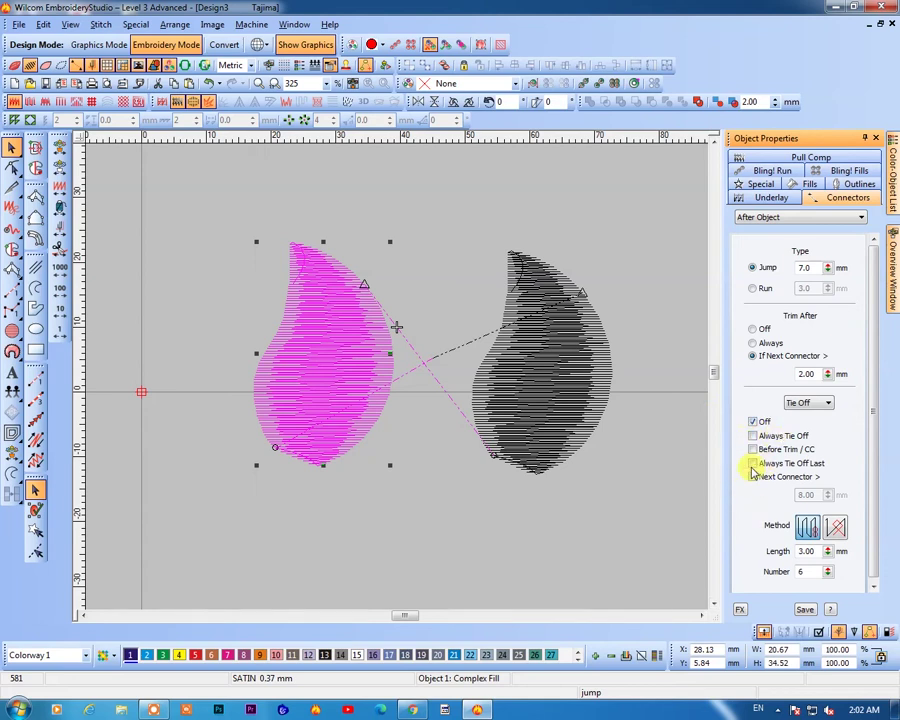
{"action": "left_click", "coordinate": [753, 449]}
{"action": "left_click", "coordinate": [754, 477]}
{"action": "left_click", "coordinate": [153, 271]}
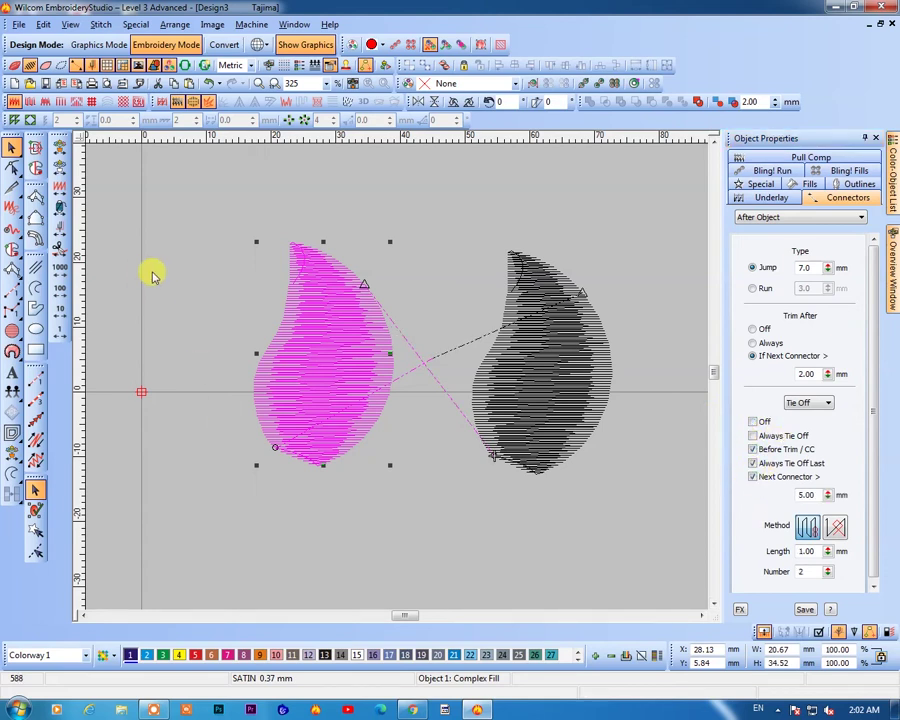
Travel to the tie-off function at the end of the left leaf and examine its stitches up close
{"action": "left_click", "coordinate": [60, 230]}
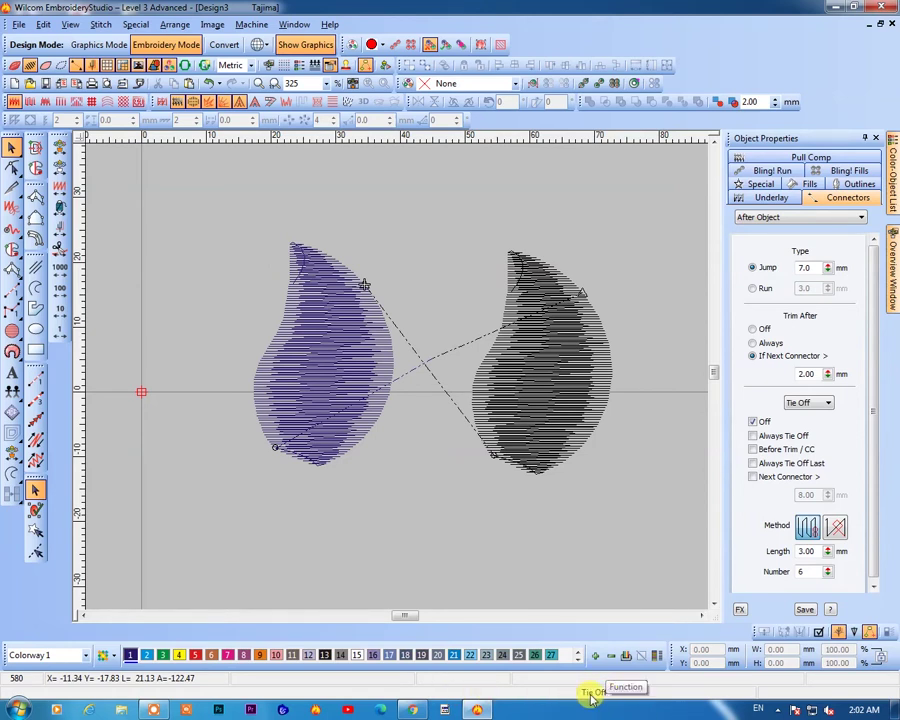
{"action": "key", "text": "b"}
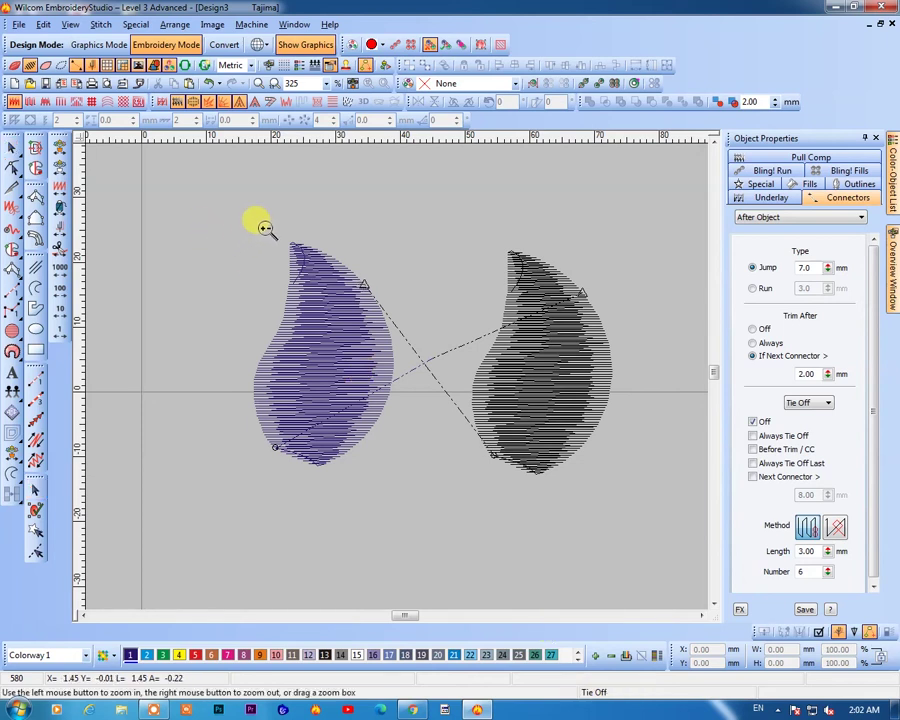
{"action": "left_click_drag", "start_coordinate": [388, 270], "coordinate": [327, 327]}
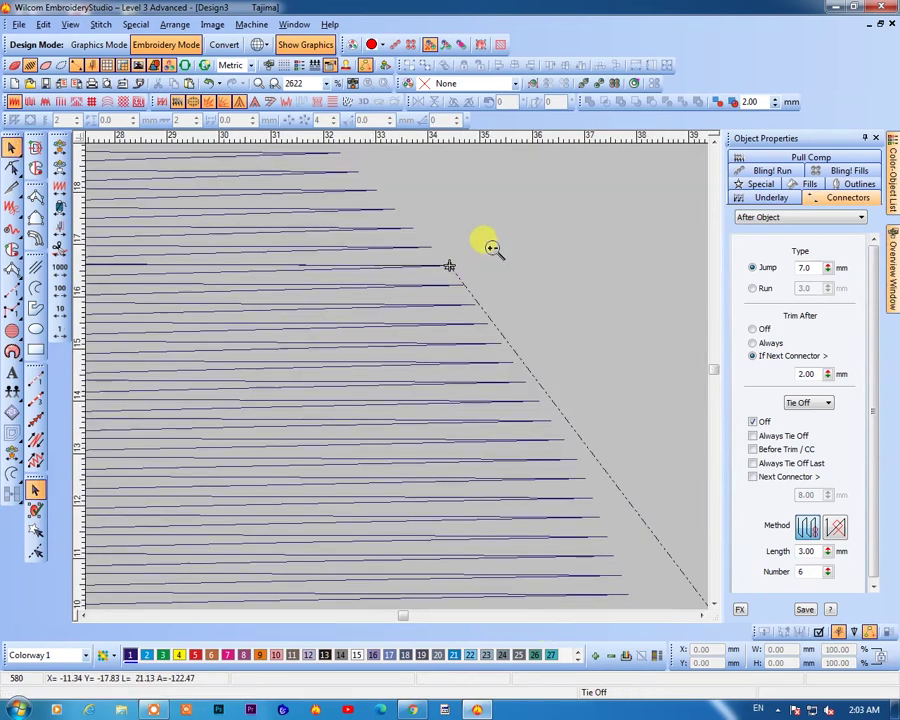
{"action": "left_click_drag", "start_coordinate": [486, 242], "coordinate": [276, 426]}
{"action": "key", "text": "shift+z"}
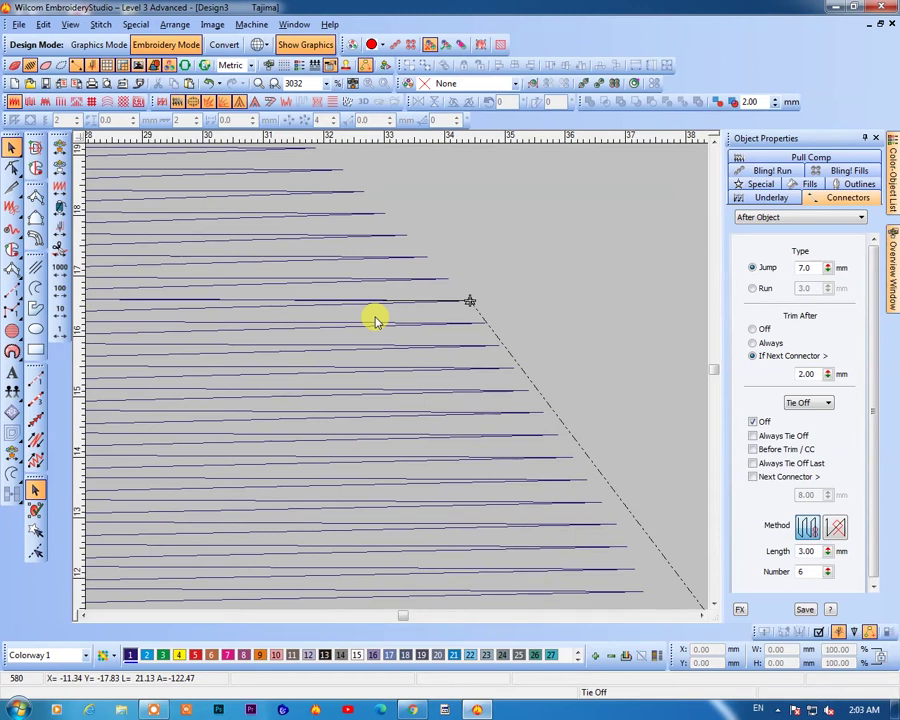
Set the left leaf's tie-off length to 3 mm and its method to Satin Method
{"action": "left_click", "coordinate": [377, 327]}
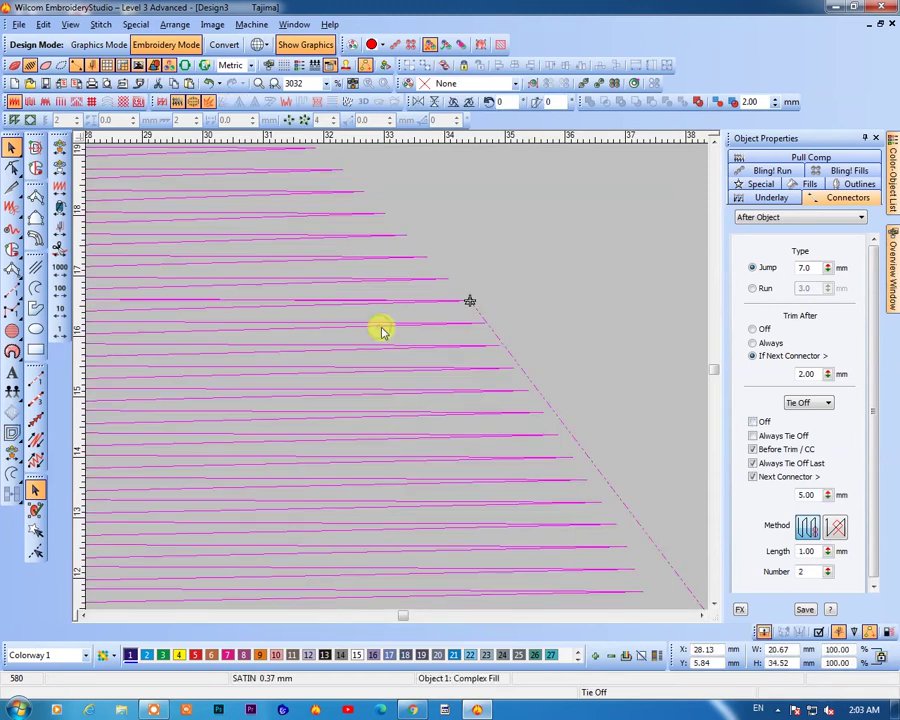
{"action": "double_click", "coordinate": [818, 551]}
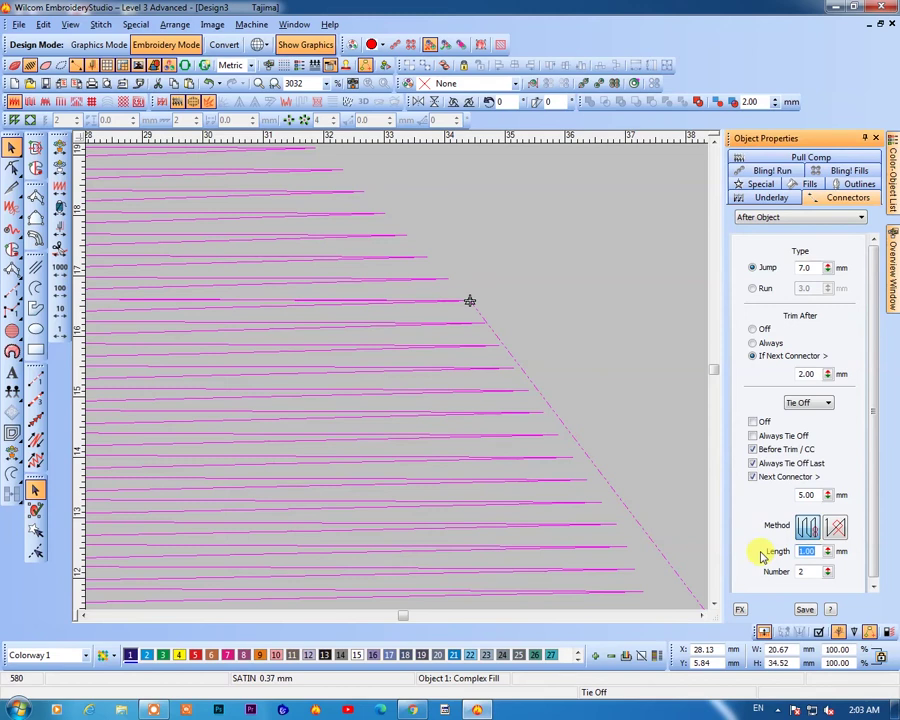
{"action": "type", "text": "3"}
{"action": "key", "text": "Return"}
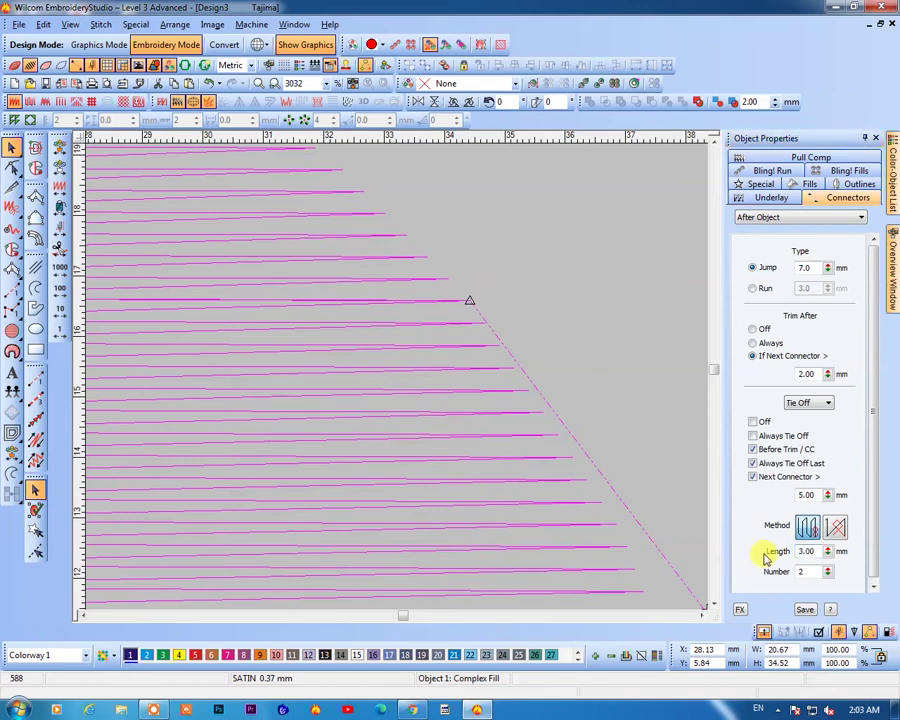
{"action": "left_click", "coordinate": [835, 527]}
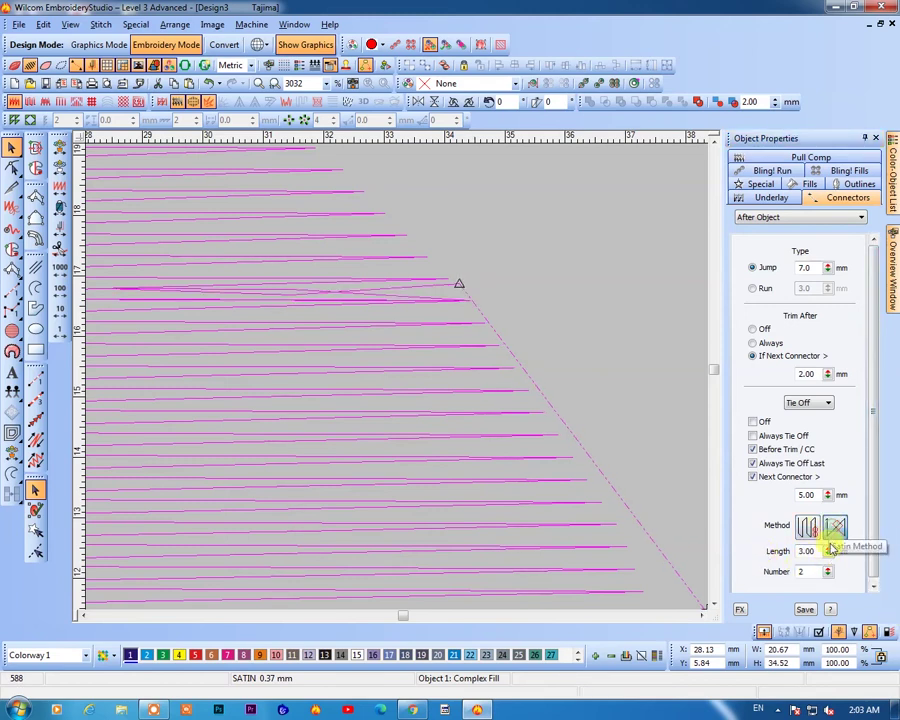
Move the left leaf's exit point farther down its right edge
{"action": "key", "text": "Escape"}
{"action": "key", "text": "shift+z"}
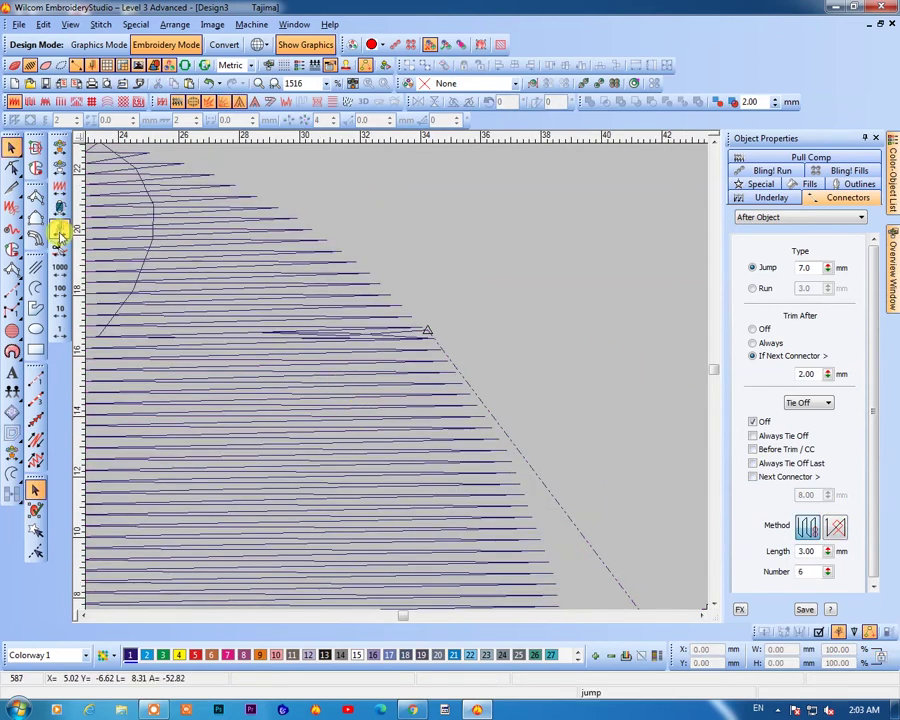
{"action": "key", "text": "shift+z"}
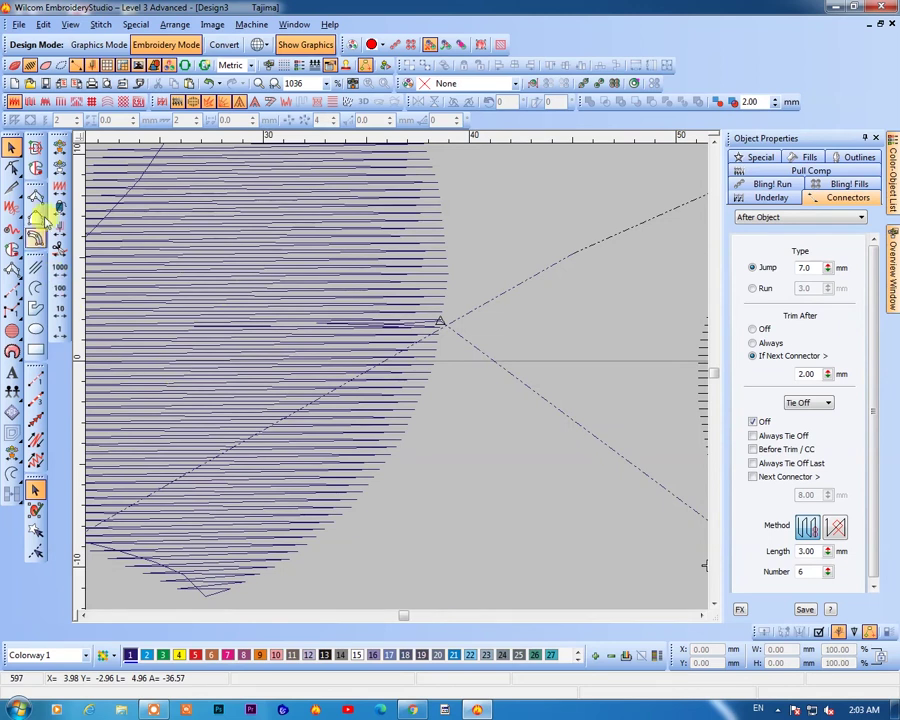
Travel by machine function and single stitch through the left leaf's tie-off and trim to examine the stitch sequence
{"action": "right_click", "coordinate": [62, 238]}
{"action": "right_click", "coordinate": [62, 238]}
{"action": "right_click", "coordinate": [62, 238]}
{"action": "right_click", "coordinate": [62, 238]}
{"action": "left_click", "coordinate": [61, 238]}
{"action": "right_click", "coordinate": [61, 238]}
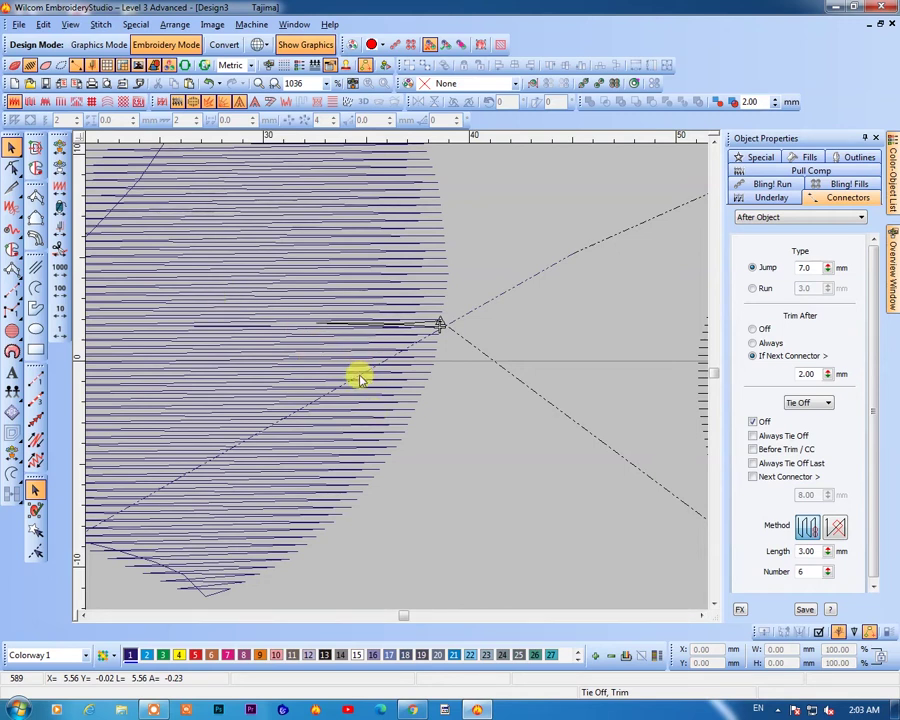
{"action": "key", "text": "Right"}
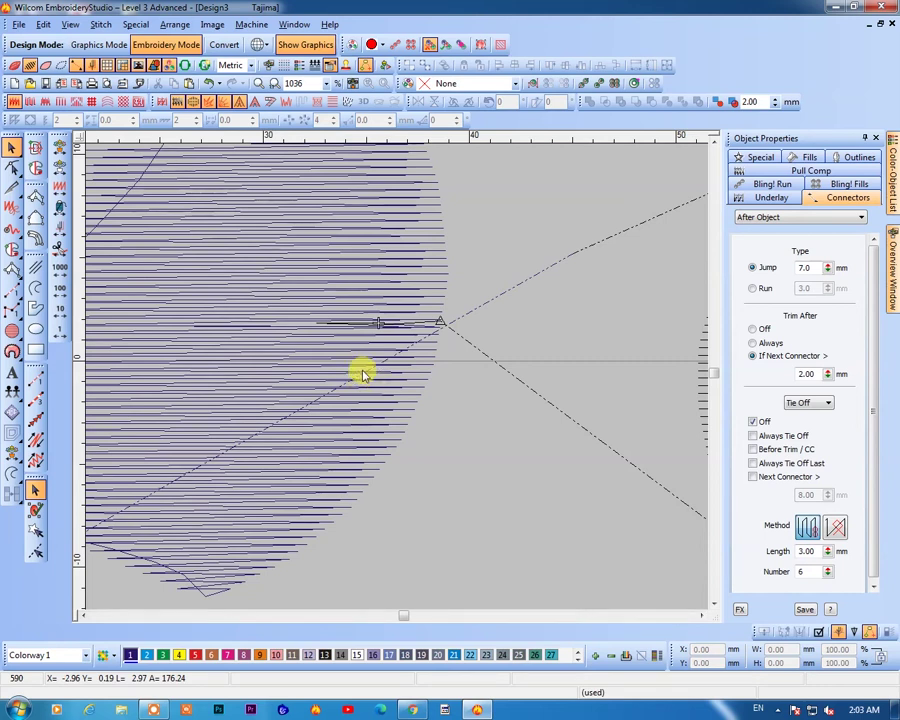
{"action": "key", "text": "Right"}
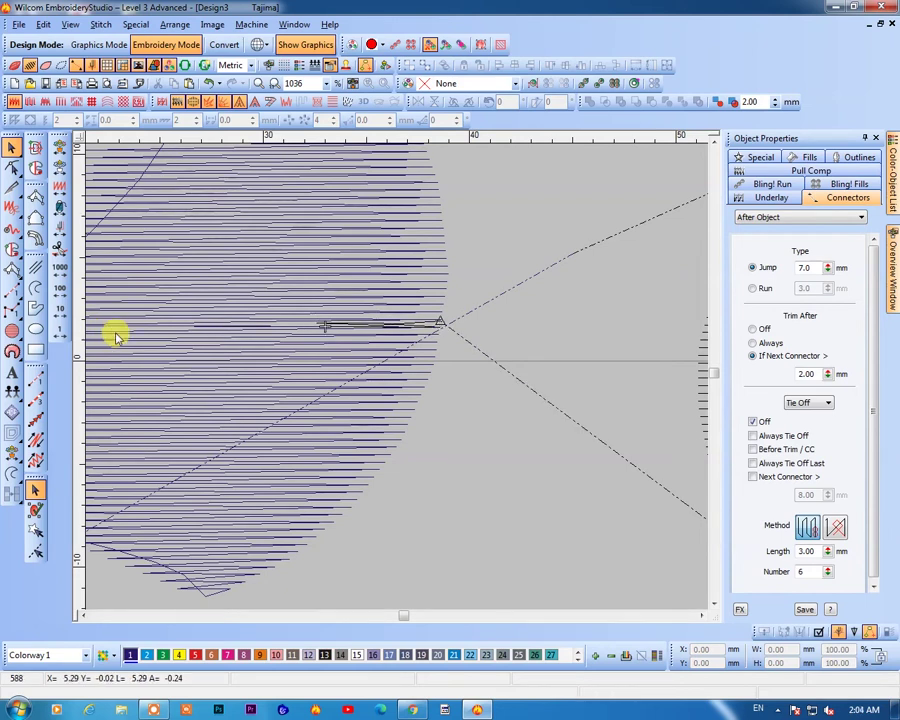
{"action": "key", "text": "shift+z"}
{"action": "key", "text": "shift+z"}
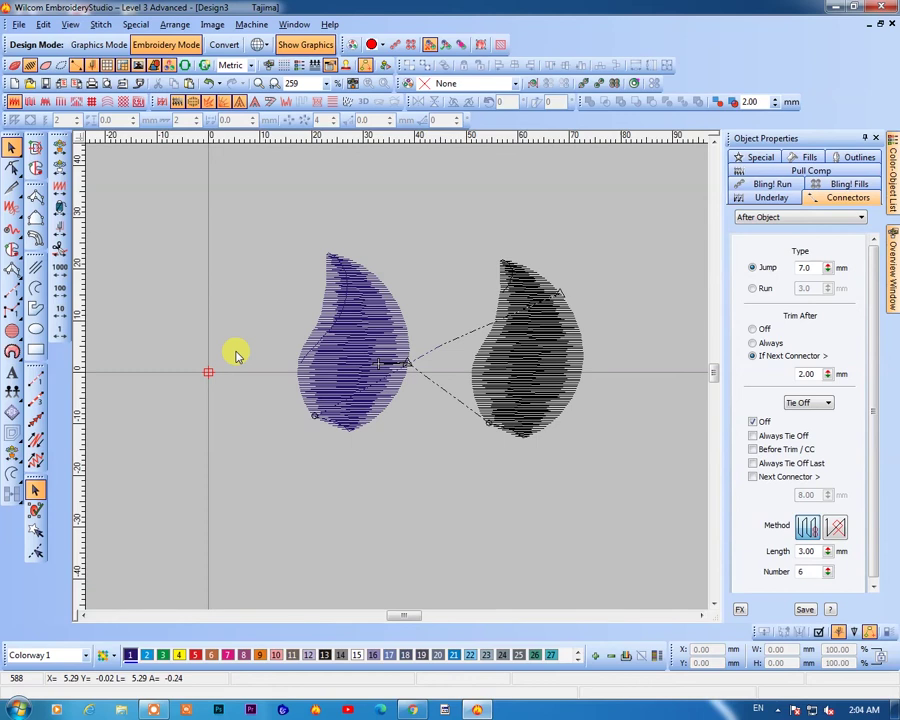
Examine the left leaf's tie-off stitches at its exit point together with its Tie Off options
{"action": "left_click", "coordinate": [376, 338]}
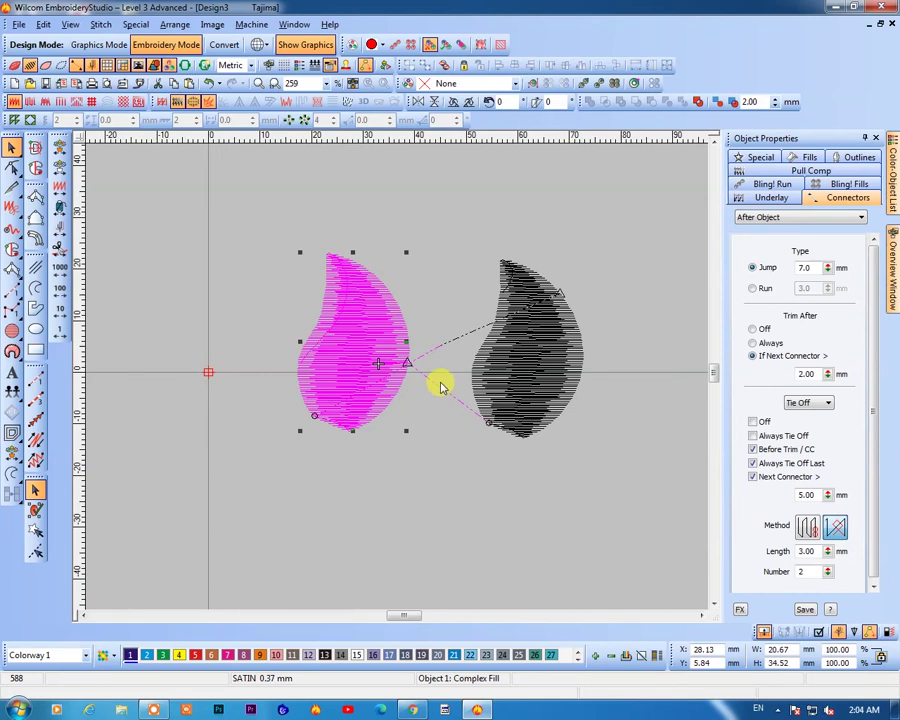
{"action": "key", "text": "b"}
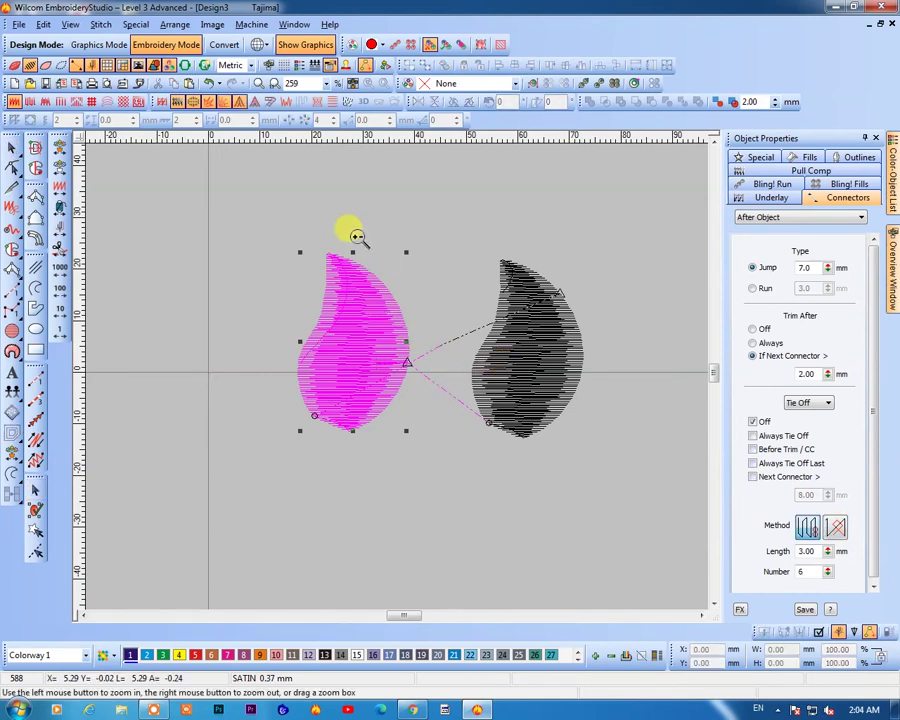
{"action": "left_click_drag", "start_coordinate": [247, 243], "coordinate": [500, 414]}
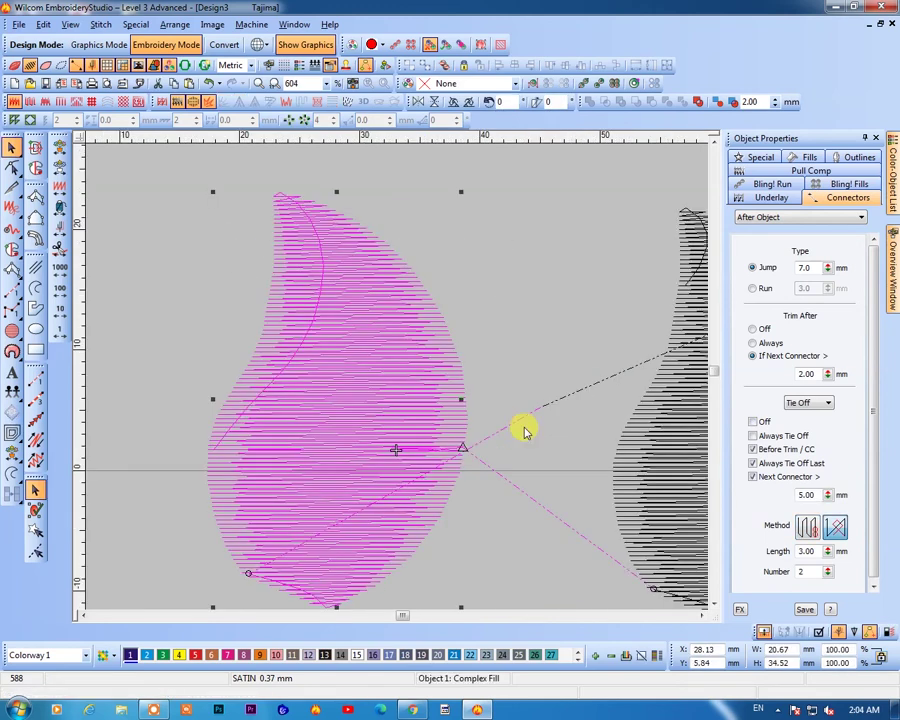
{"action": "key", "text": "Escape"}
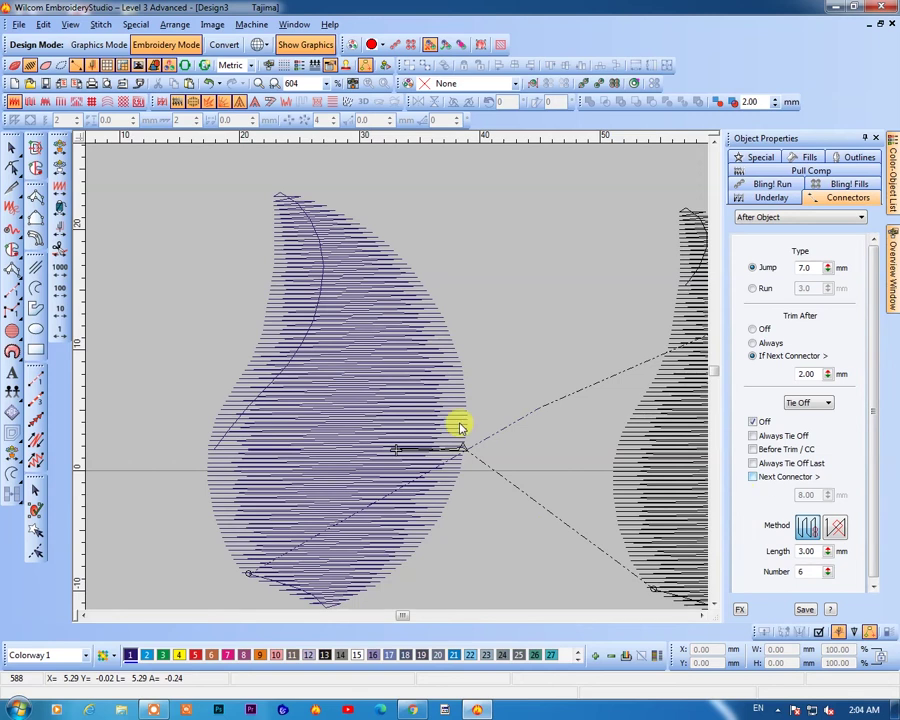
{"action": "left_click", "coordinate": [273, 388]}
{"action": "left_click", "coordinate": [558, 584]}
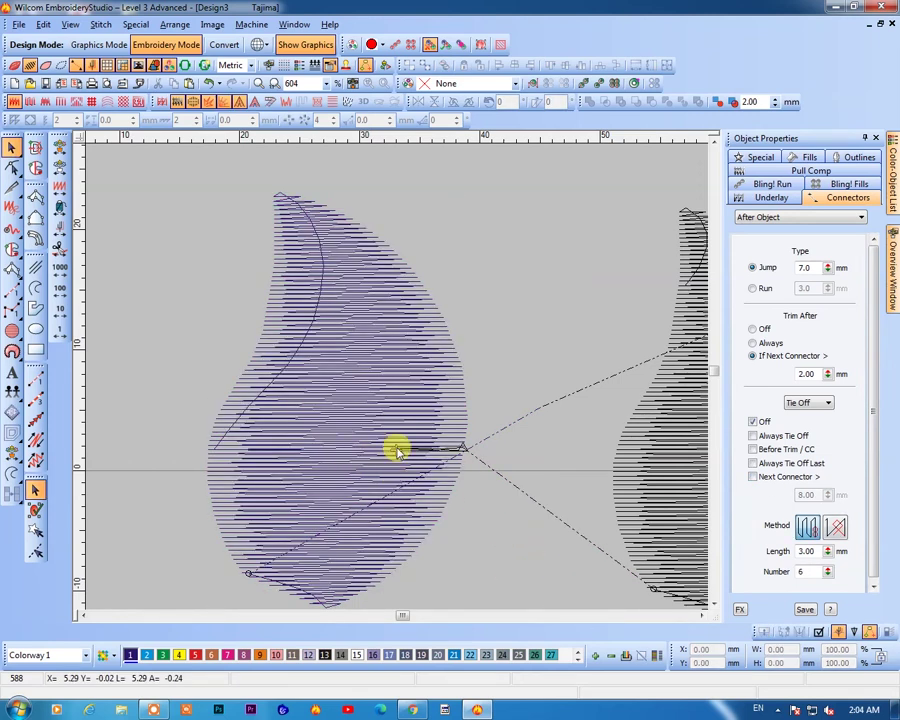
{"action": "left_click", "coordinate": [390, 381]}
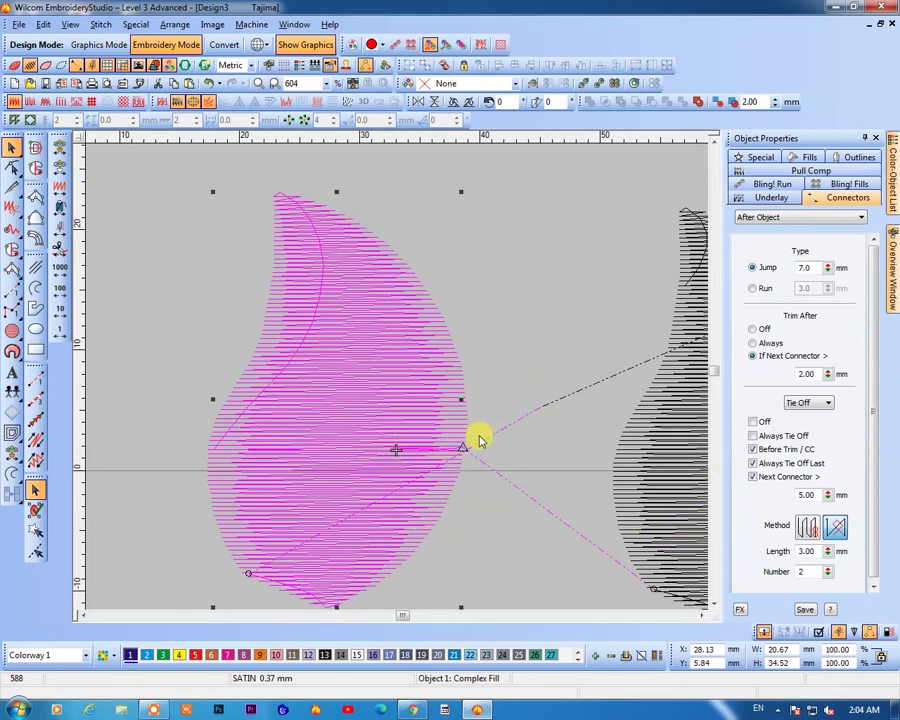
{"action": "key", "text": "Escape"}
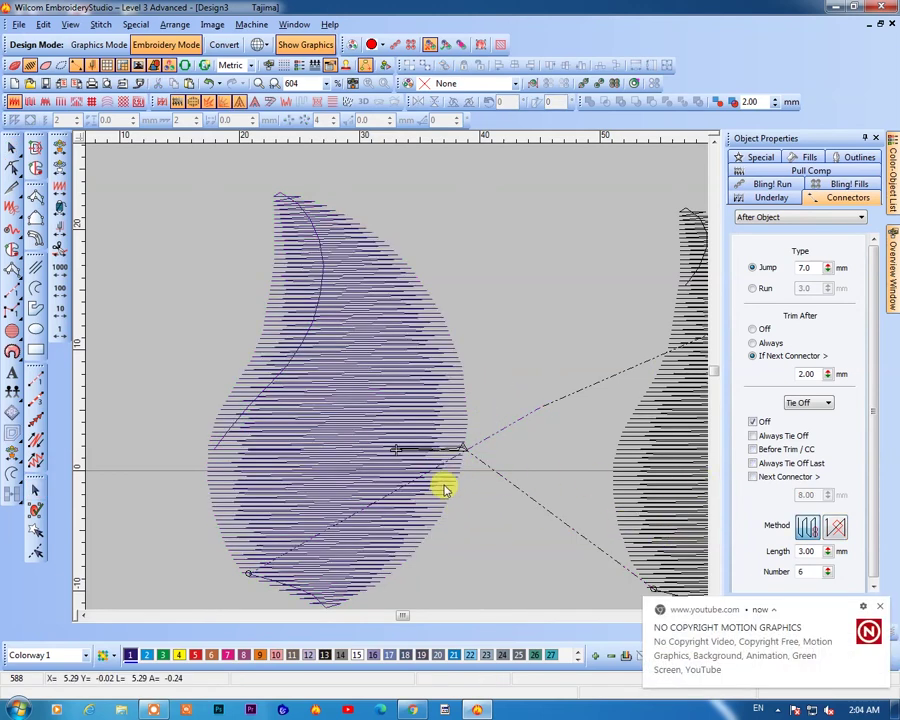
{"action": "left_click", "coordinate": [880, 606]}
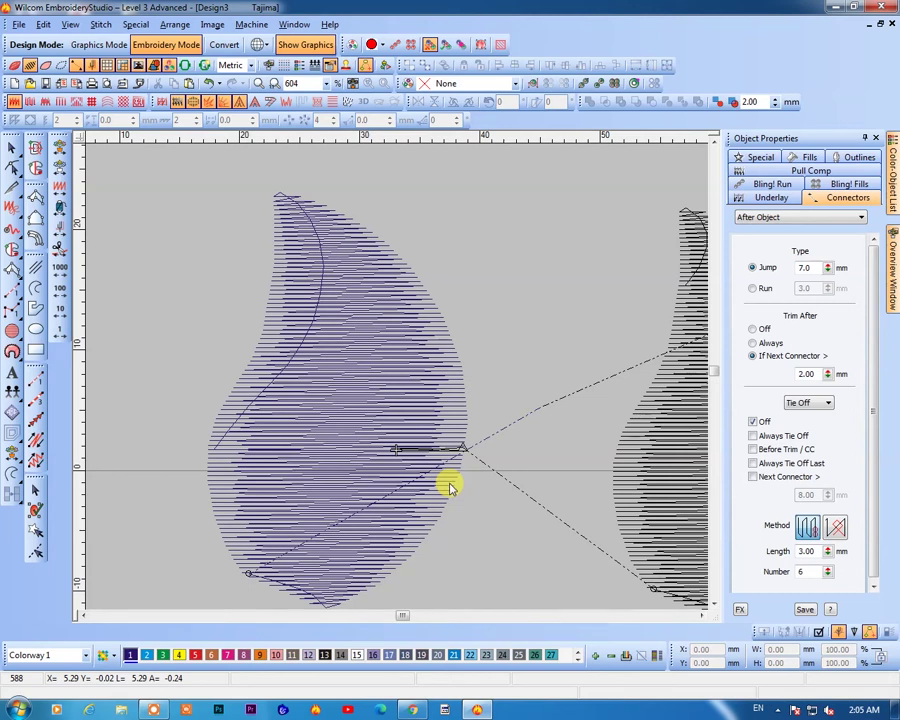
{"action": "left_click", "coordinate": [347, 491]}
{"action": "key", "text": "Escape"}
{"action": "left_click", "coordinate": [372, 326]}
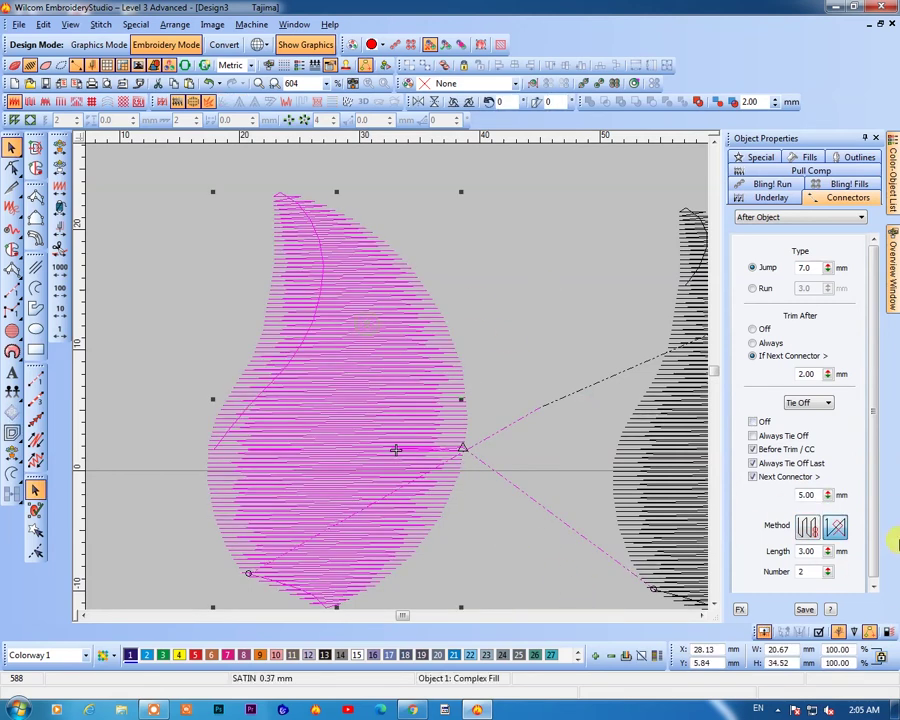
{"action": "left_click", "coordinate": [750, 436]}
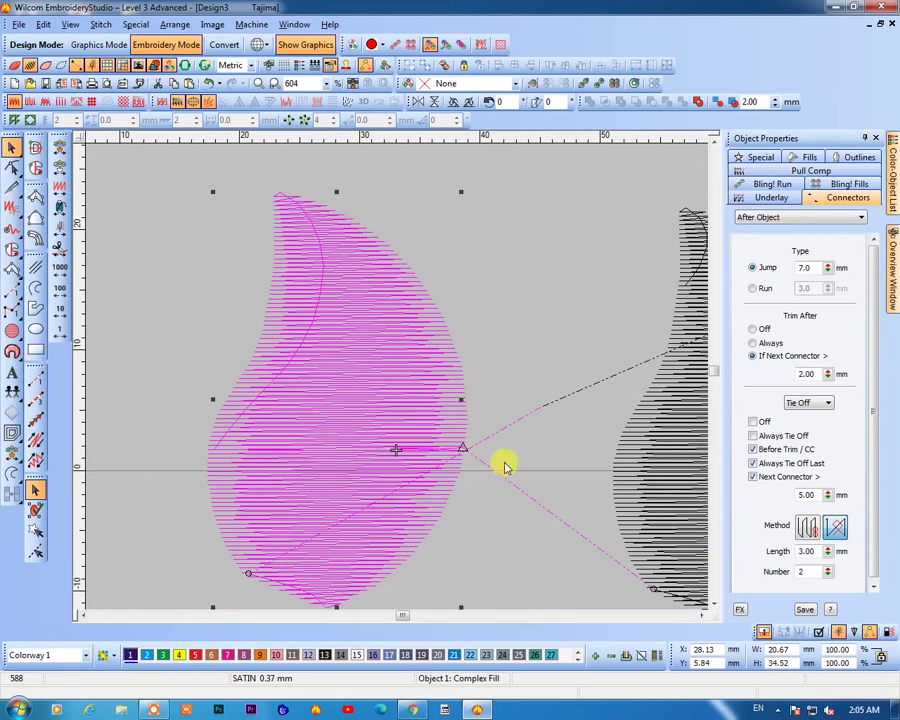
Set the left leaf's tie-off condition to Always Tie Off
{"action": "left_click", "coordinate": [576, 283]}
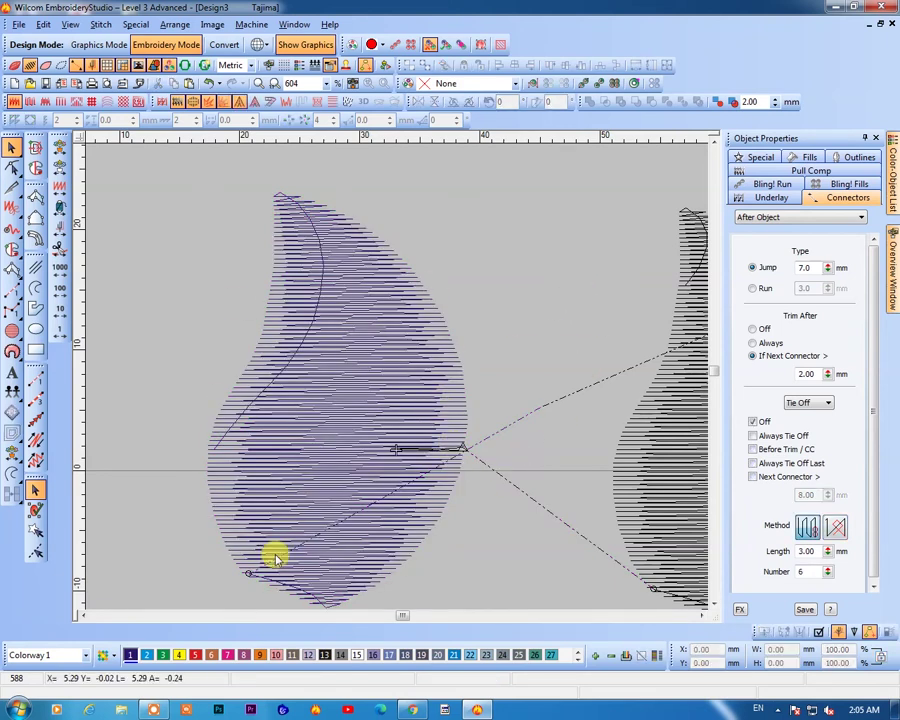
{"action": "left_click", "coordinate": [404, 432]}
{"action": "left_click", "coordinate": [753, 436]}
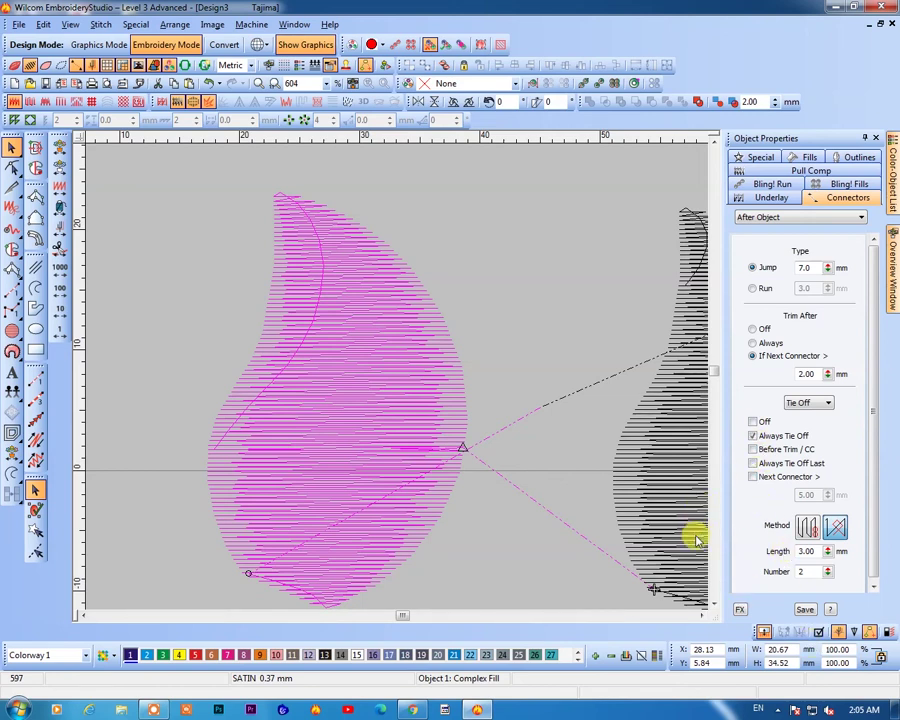
{"action": "left_click", "coordinate": [517, 303]}
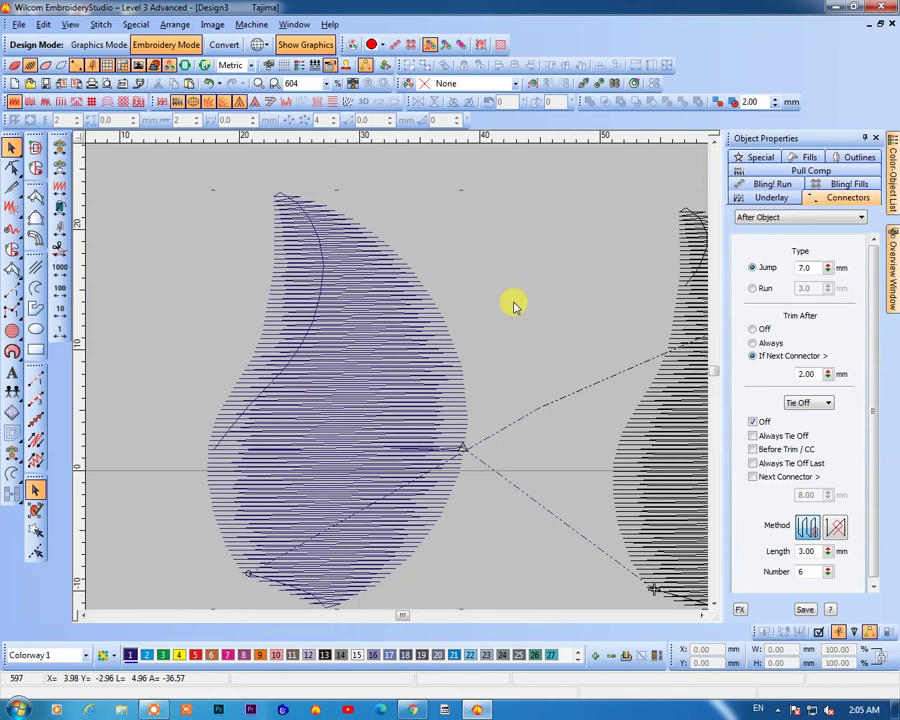
Change the left leaf's tie-off condition to Before Trim / CC
{"action": "left_click", "coordinate": [422, 437]}
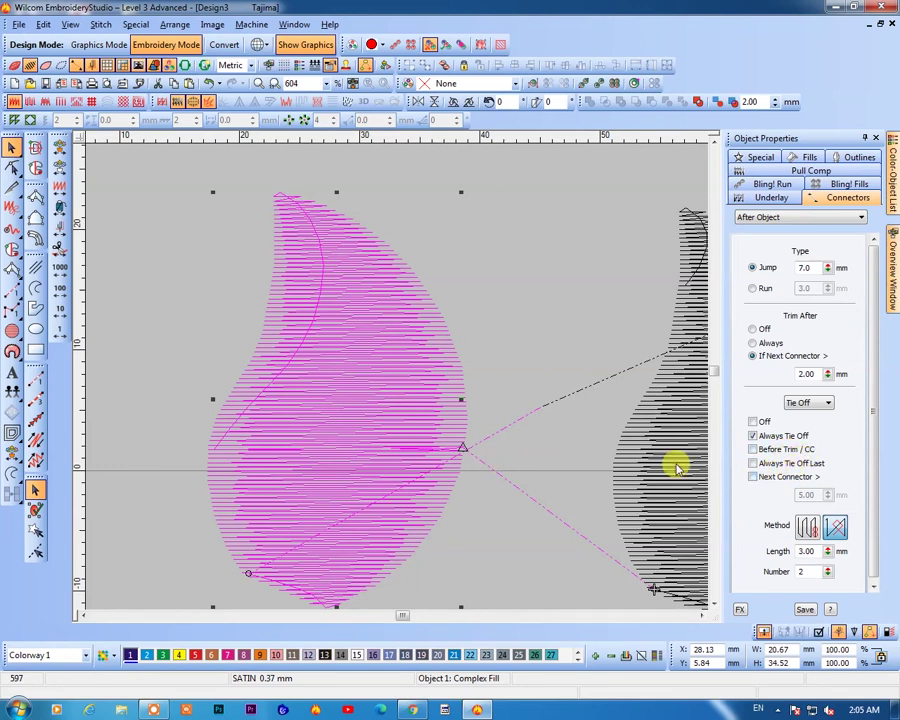
{"action": "left_click", "coordinate": [754, 449]}
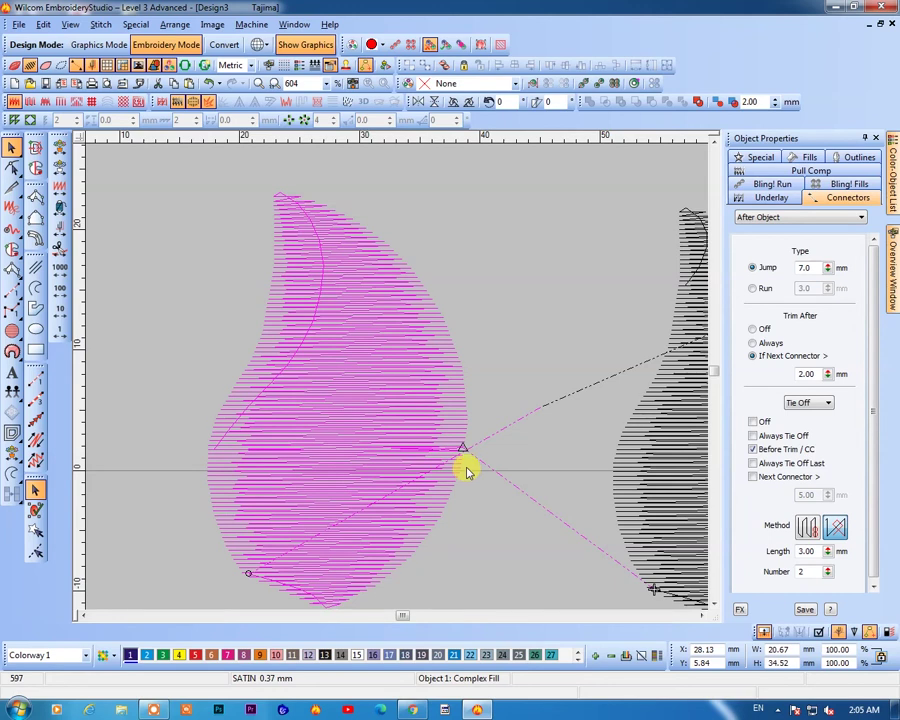
{"action": "left_click", "coordinate": [547, 364]}
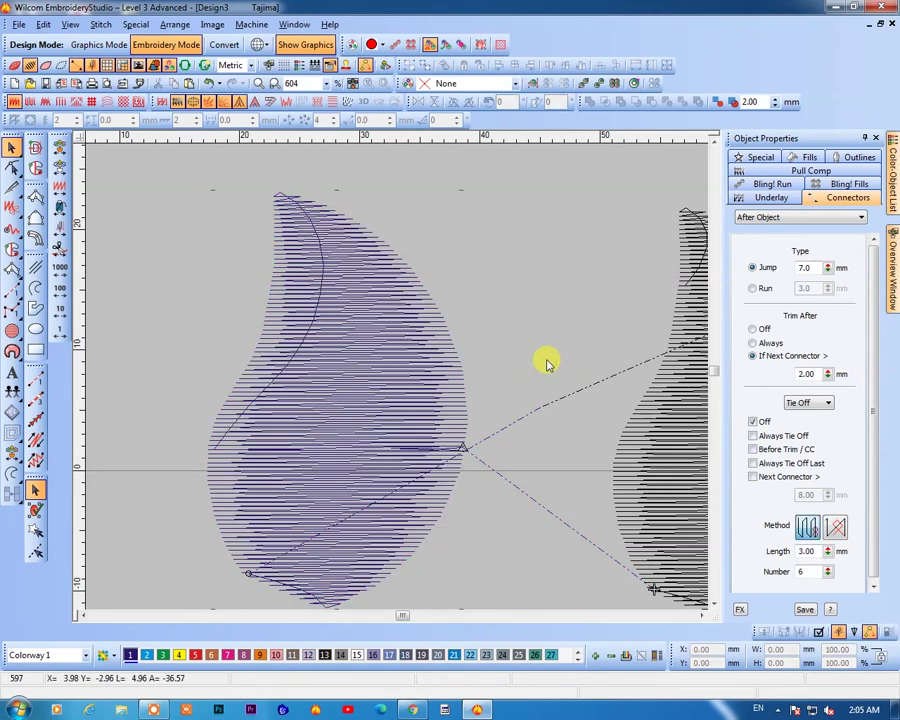
Examine the left leaf's tie-off stitches around its exit point up close and in relation to the right leaf
{"action": "key", "text": "shift+z"}
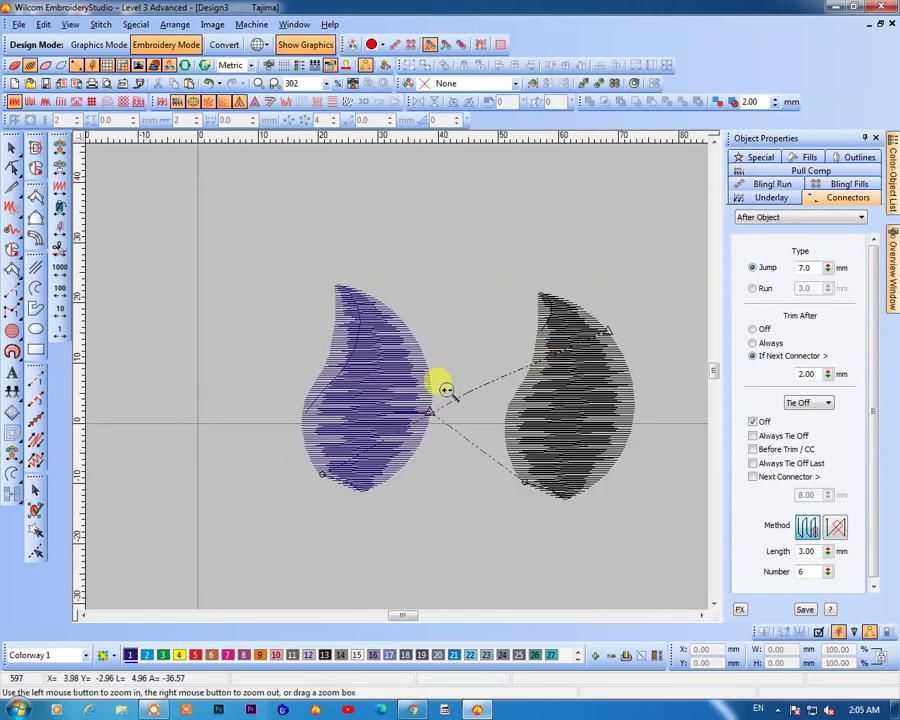
{"action": "left_click_drag", "start_coordinate": [455, 367], "coordinate": [371, 459]}
{"action": "key", "text": "b"}
{"action": "left_click_drag", "start_coordinate": [497, 302], "coordinate": [350, 480]}
{"action": "key", "text": "shift+z"}
{"action": "key", "text": "shift+z"}
{"action": "left_click", "coordinate": [327, 289]}
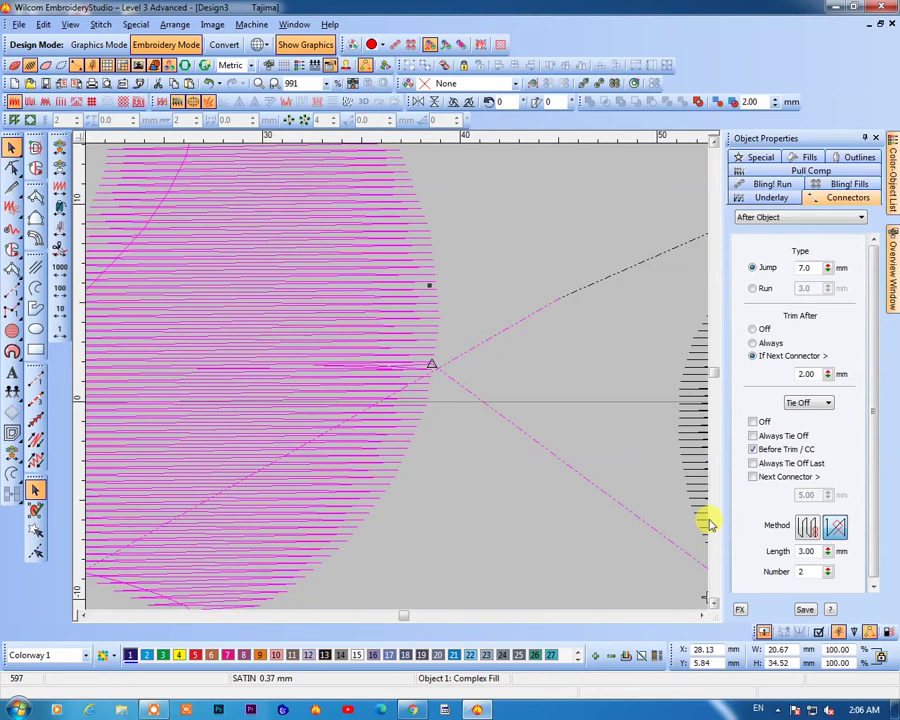
{"action": "key", "text": "shift+z"}
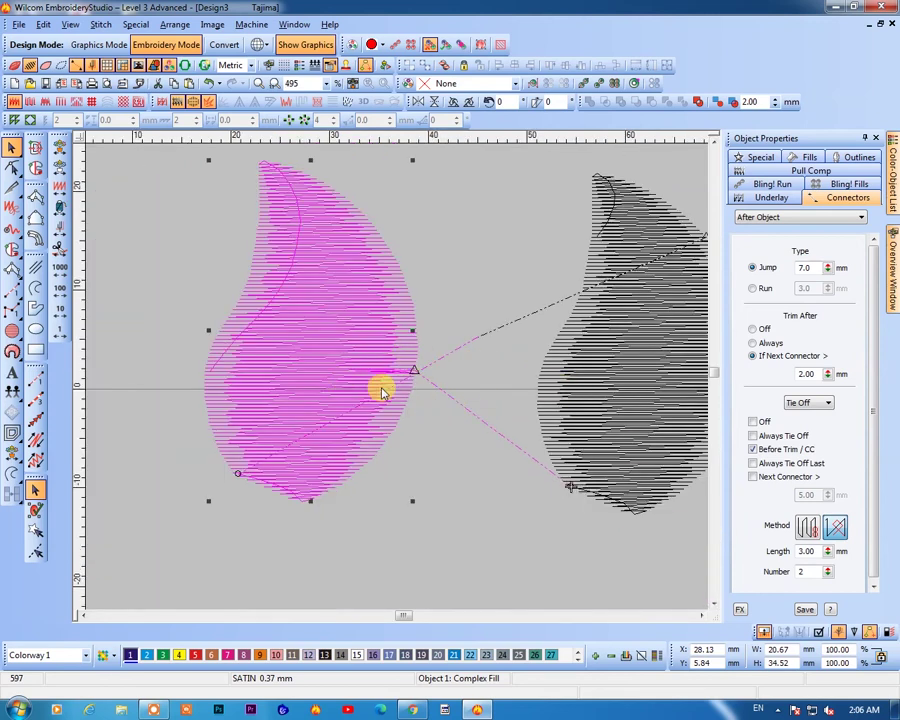
{"action": "left_click", "coordinate": [453, 492]}
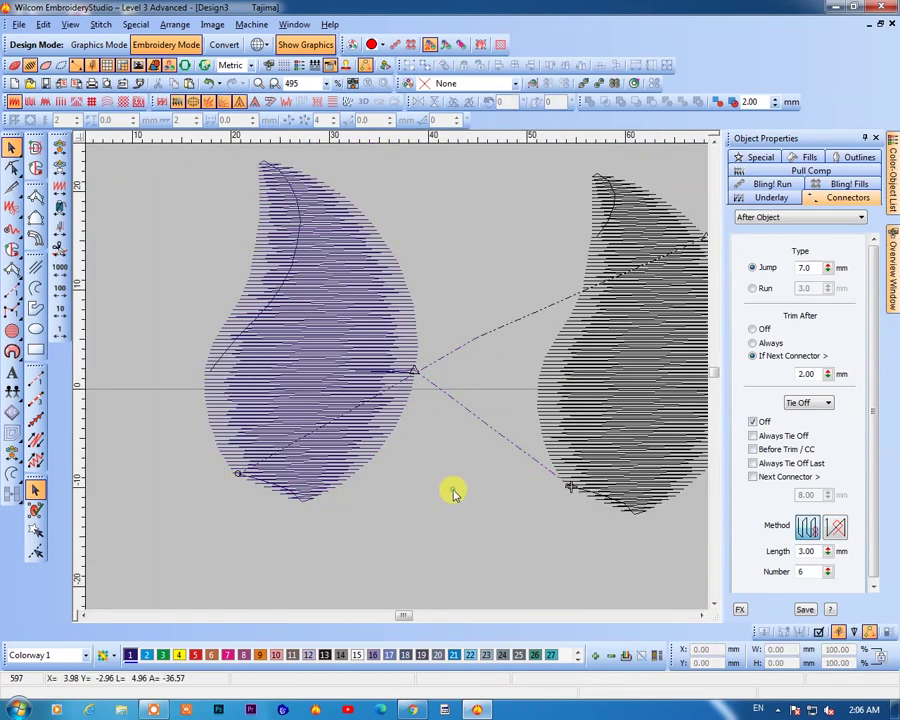
Add the Always Tie Off Last and Next Connector conditions to the left leaf's tie-off
{"action": "left_click", "coordinate": [345, 438]}
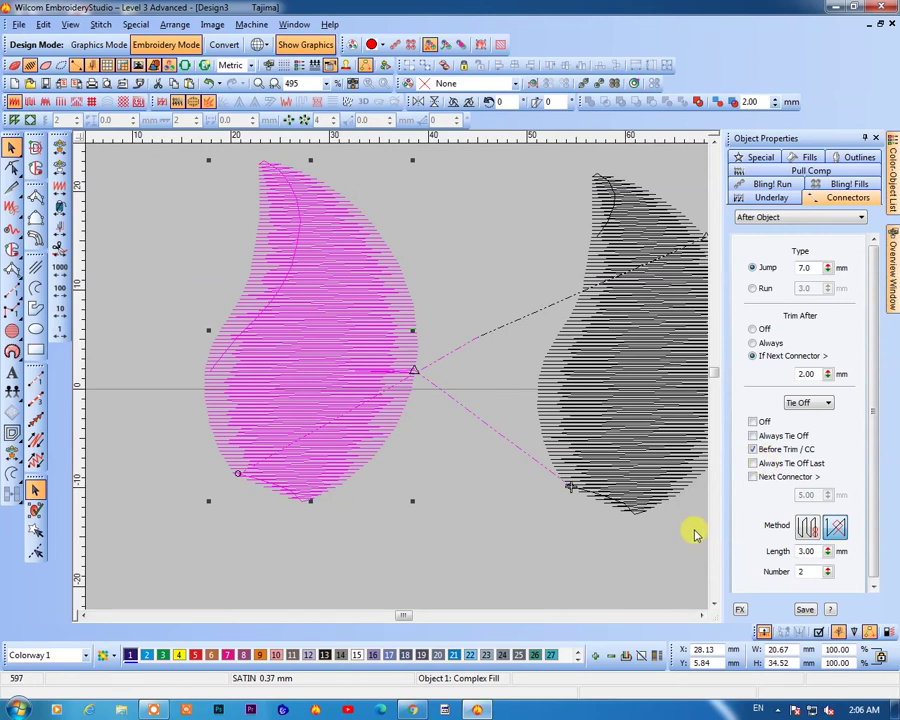
{"action": "left_click", "coordinate": [753, 463]}
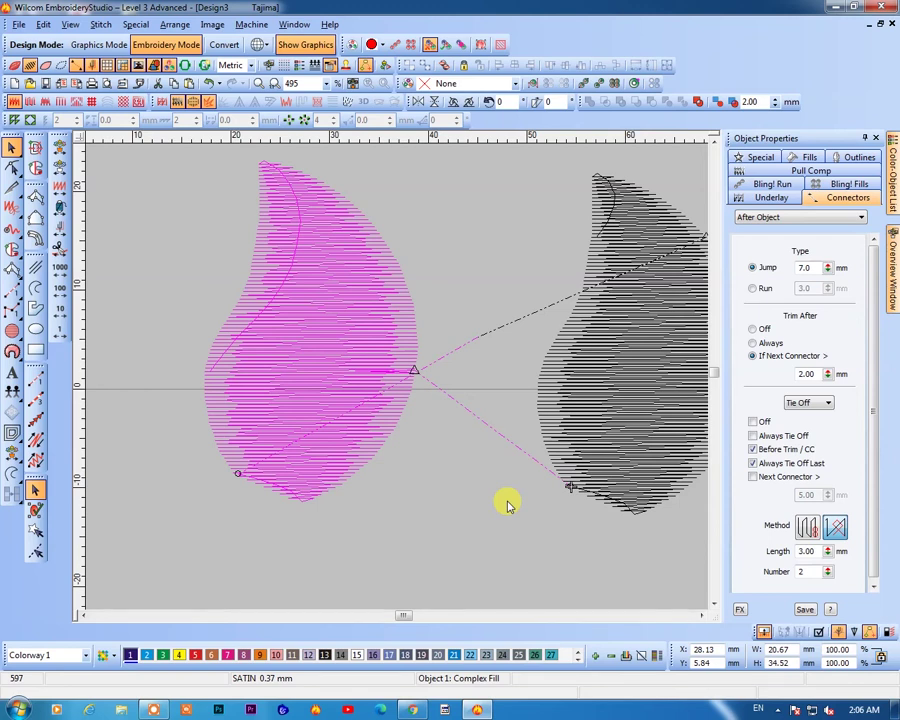
{"action": "left_click", "coordinate": [754, 477]}
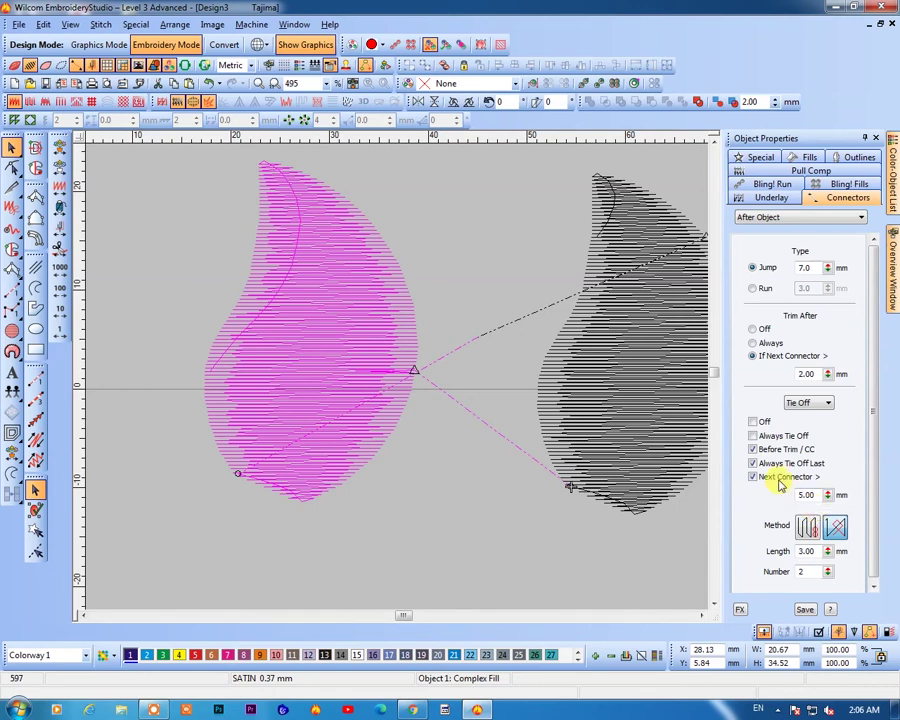
Enable the Next Connector tie-off condition with nothing selected, and reselect the left leaf to review its own conditions
{"action": "left_click", "coordinate": [494, 458]}
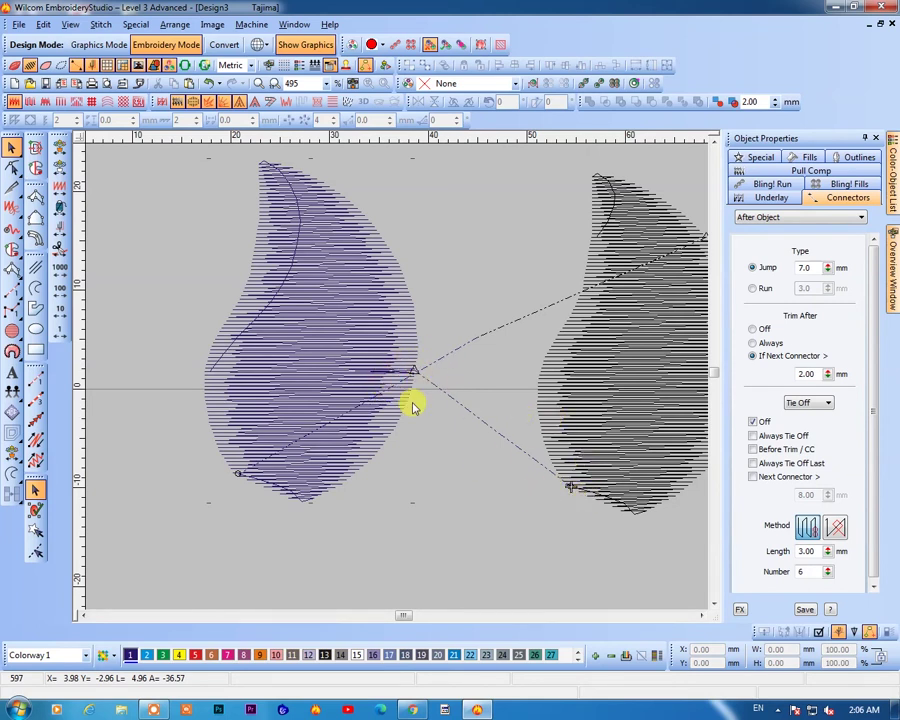
{"action": "left_click", "coordinate": [753, 477]}
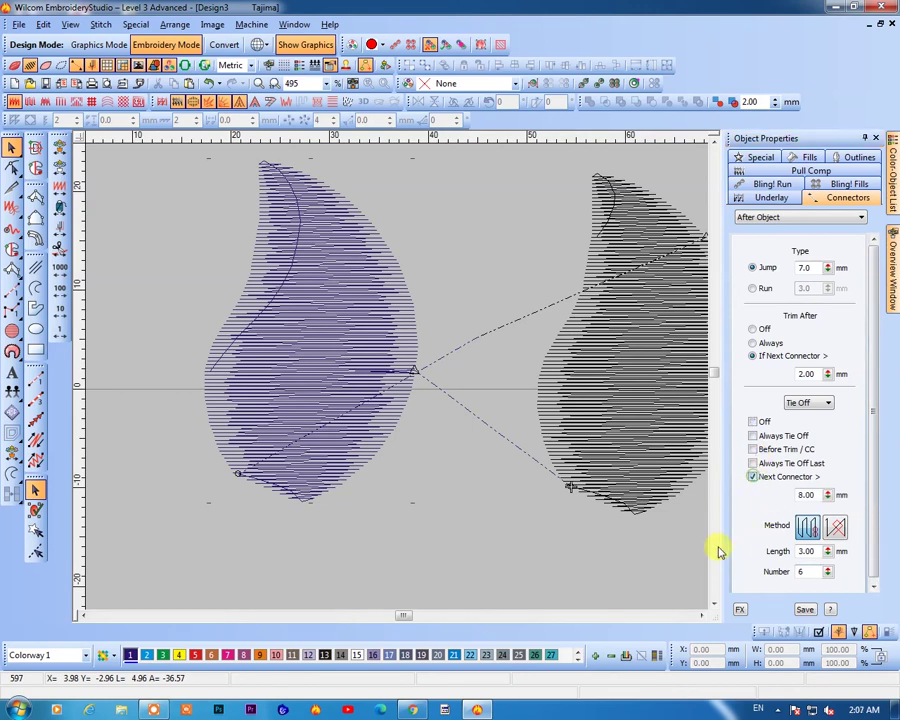
{"action": "left_click", "coordinate": [345, 373]}
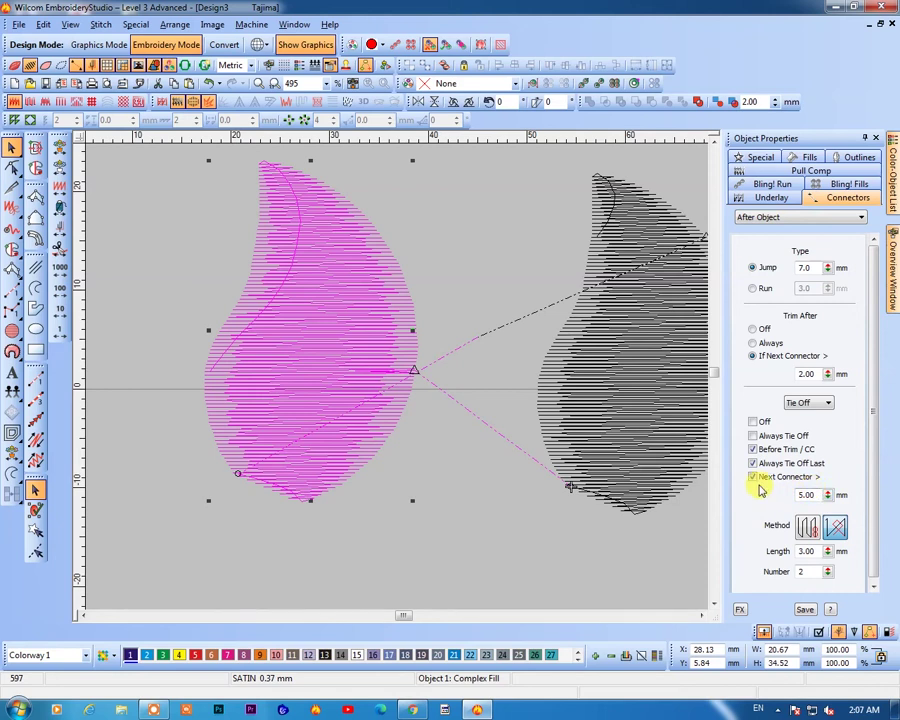
Move the right leaf up beside the left leaf, about 4 mm from its exit point, and measure that gap
{"action": "left_click", "coordinate": [633, 482]}
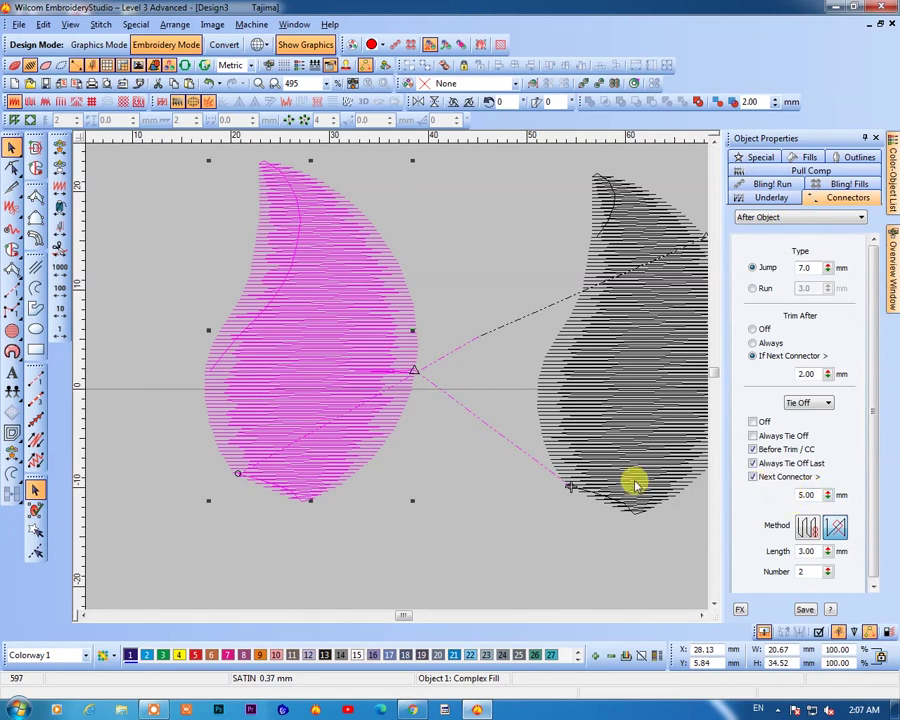
{"action": "left_click", "coordinate": [336, 365]}
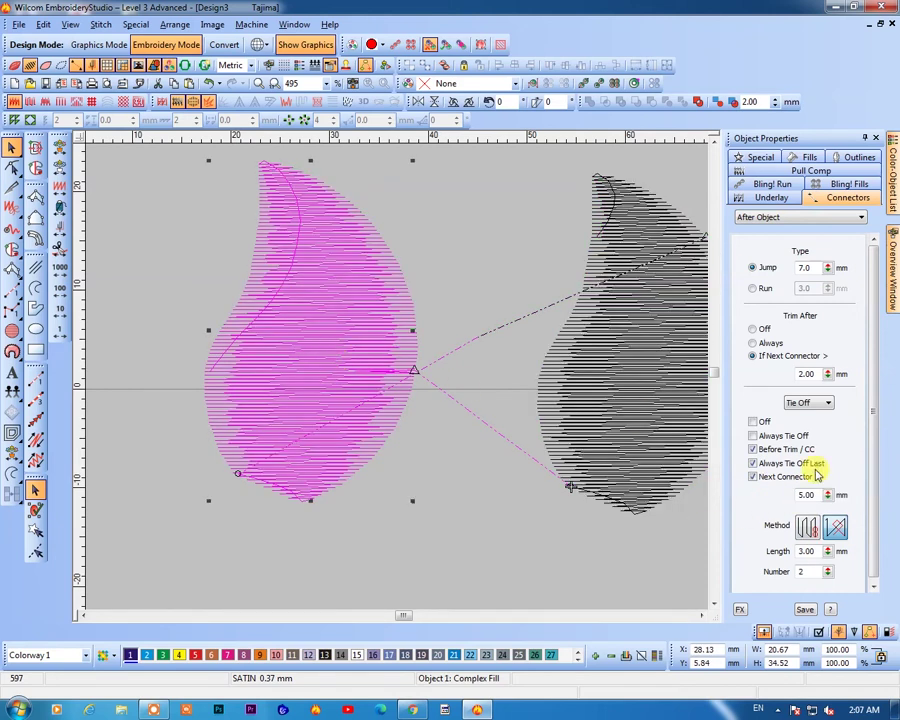
{"action": "left_click_drag", "start_coordinate": [626, 454], "coordinate": [466, 336]}
{"action": "left_click", "coordinate": [465, 461]}
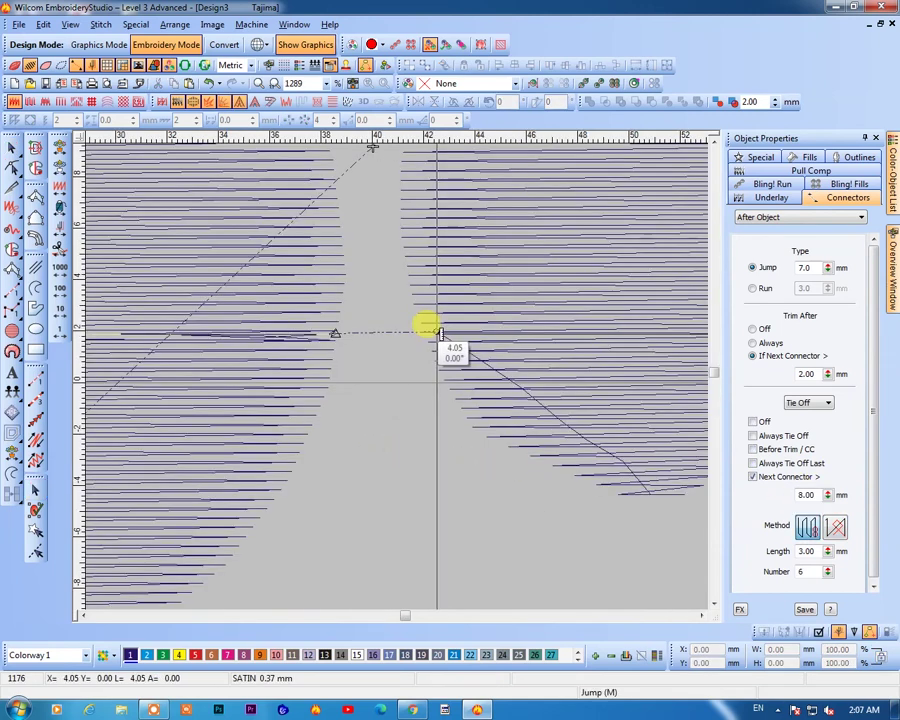
{"action": "left_click_drag", "start_coordinate": [440, 333], "coordinate": [434, 330]}
{"action": "key", "text": "Escape"}
Turn off the Before Trim / CC condition in the left leaf's tie-off
{"action": "left_click", "coordinate": [283, 390]}
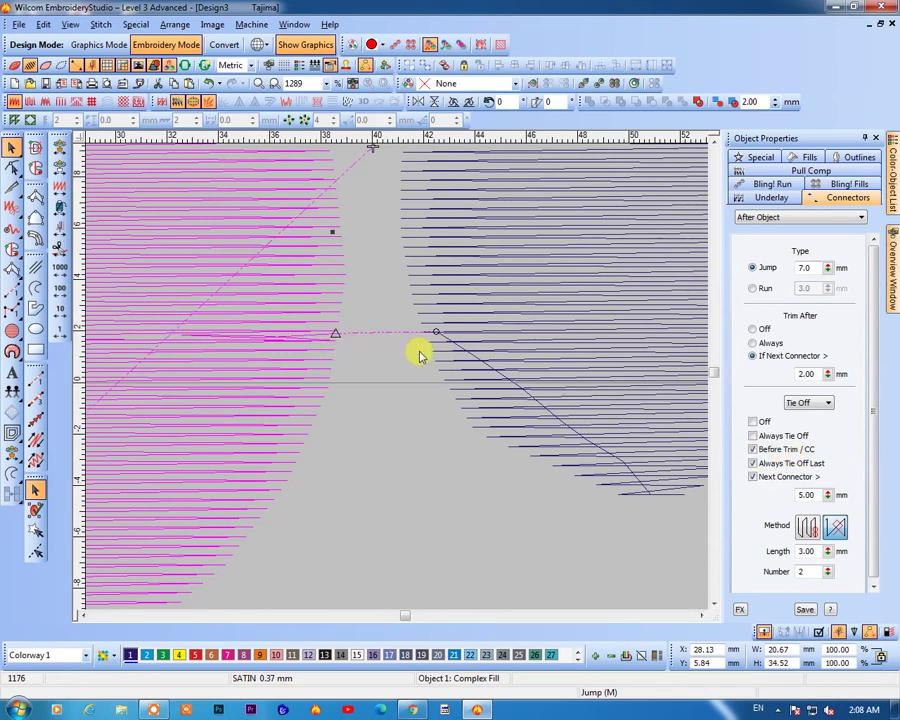
{"action": "left_click", "coordinate": [754, 449]}
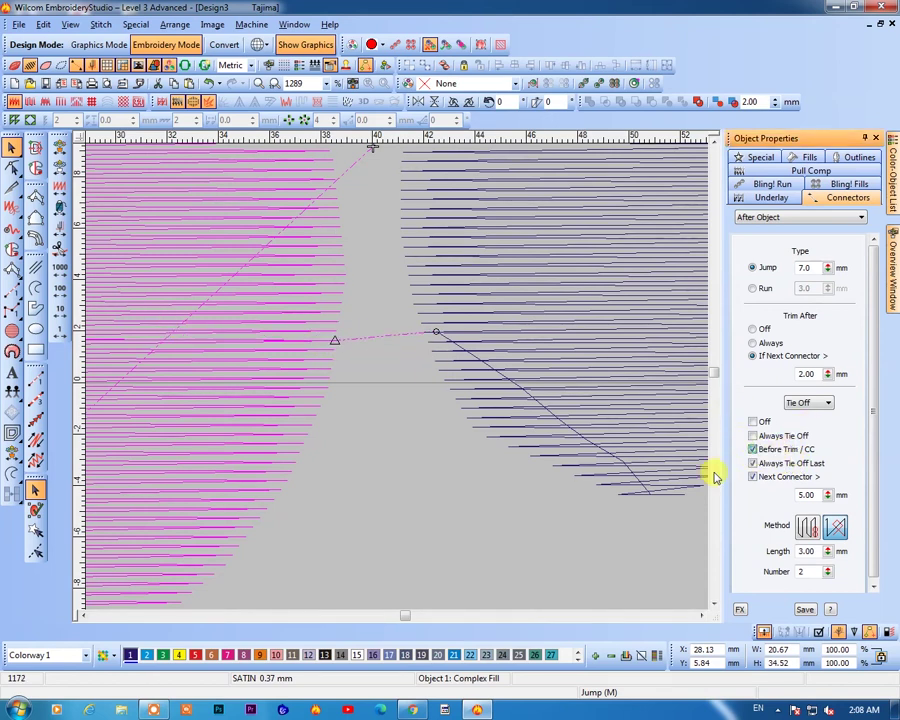
{"action": "left_click", "coordinate": [387, 499]}
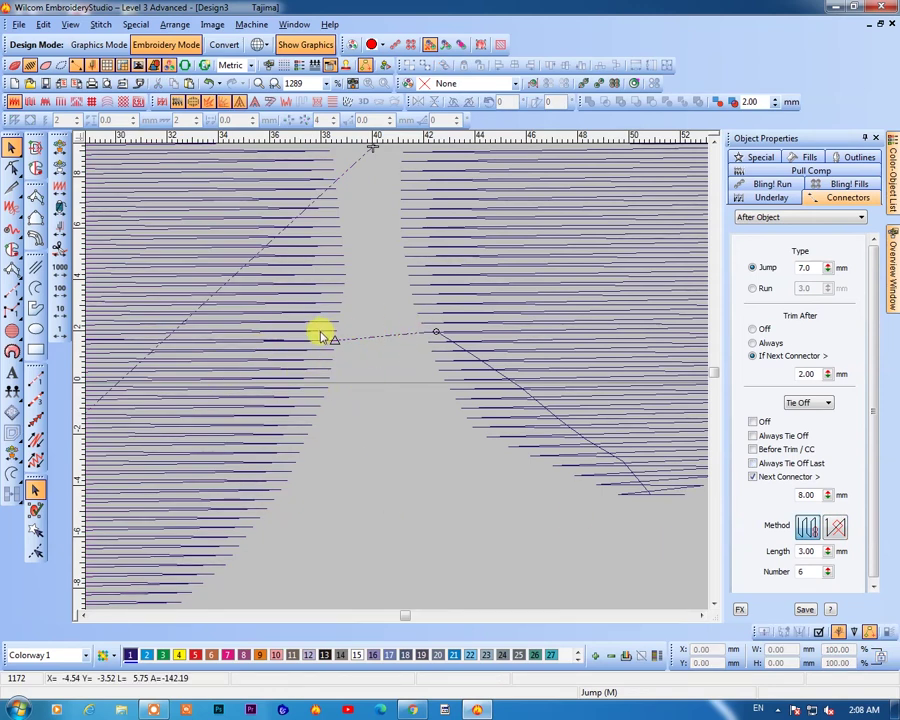
Move the right leaf farther from the left leaf and back beside it to compare the tie-off at both distances
{"action": "key", "text": "shift+z"}
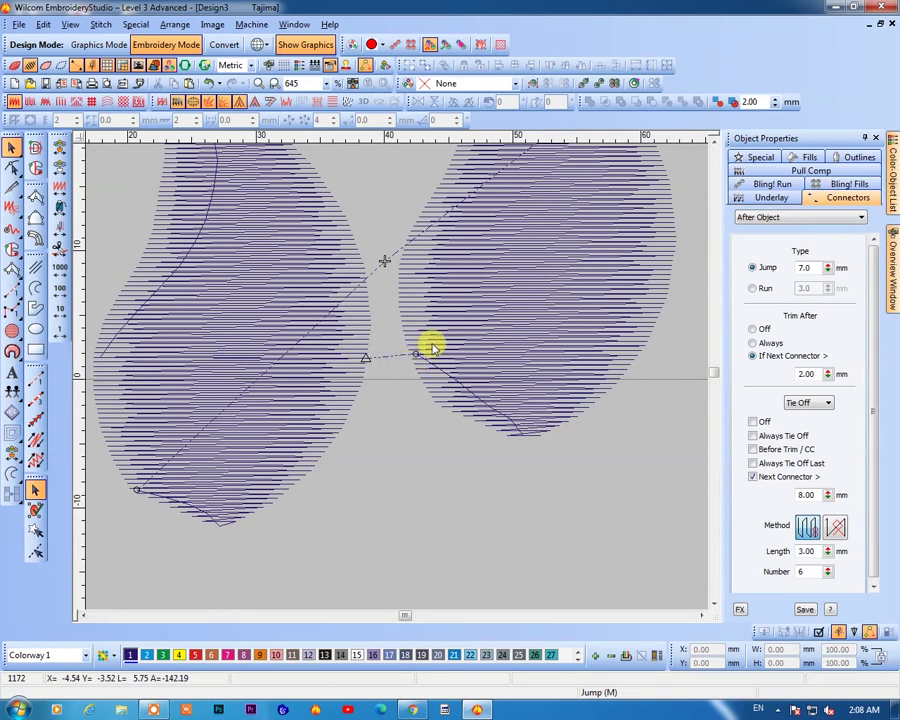
{"action": "left_click", "coordinate": [436, 346]}
{"action": "left_click_drag", "start_coordinate": [490, 347], "coordinate": [490, 348]}
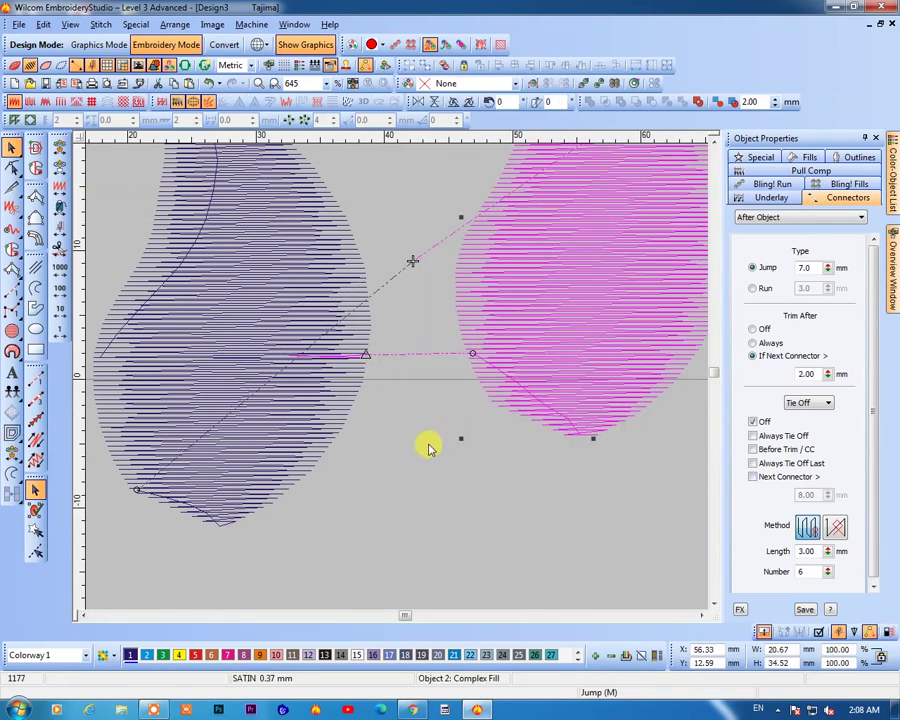
{"action": "left_click", "coordinate": [446, 455]}
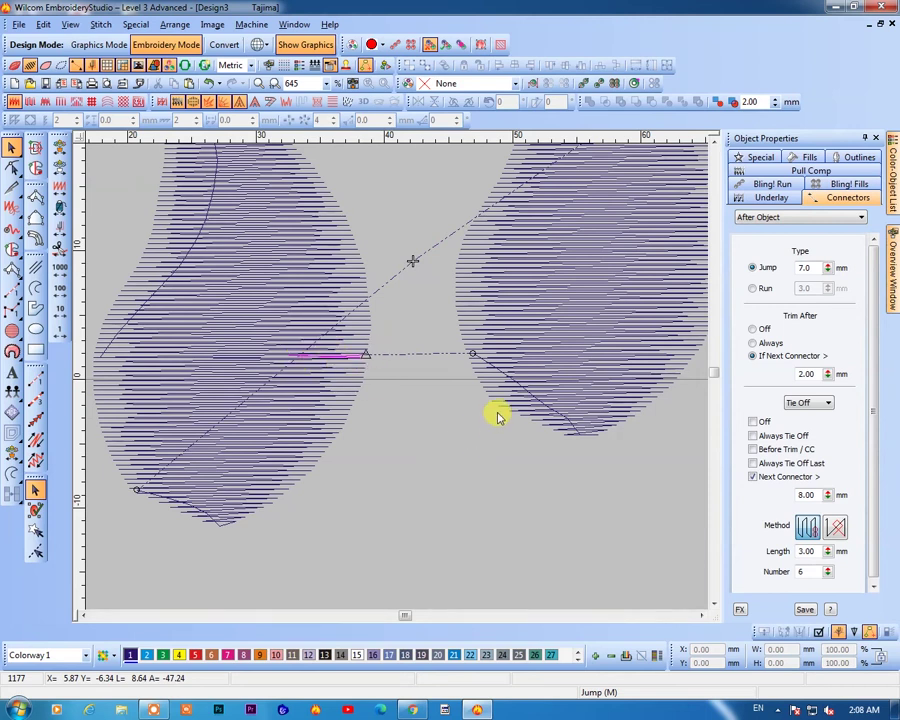
{"action": "left_click", "coordinate": [487, 378]}
{"action": "left_click_drag", "start_coordinate": [487, 378], "coordinate": [430, 376]}
{"action": "left_click", "coordinate": [404, 458]}
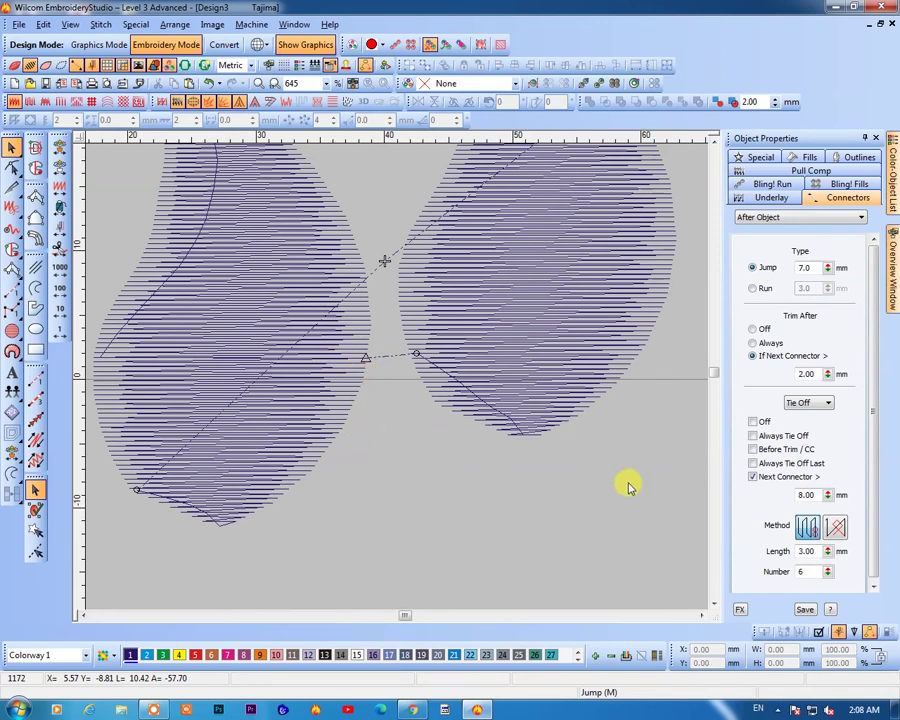
Move the right leaf away from the left leaf, to a centre at about X 59 mm, and inspect the tie-off stitches
{"action": "key", "text": "Tab"}
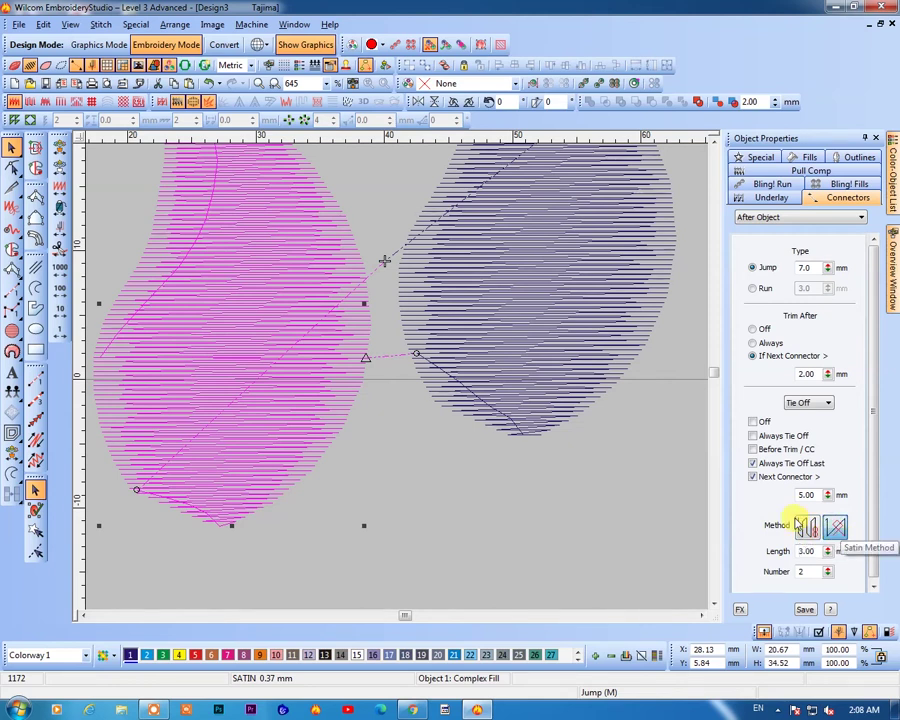
{"action": "left_click", "coordinate": [454, 357]}
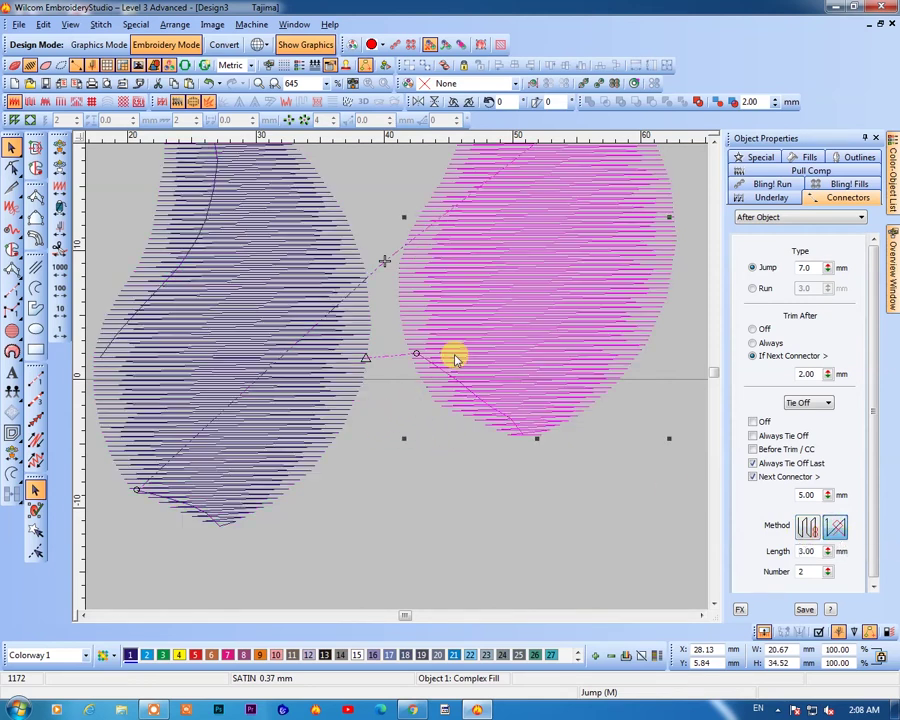
{"action": "left_click_drag", "start_coordinate": [454, 357], "coordinate": [536, 362]}
{"action": "key", "text": "b"}
{"action": "left_click_drag", "start_coordinate": [426, 291], "coordinate": [287, 440]}
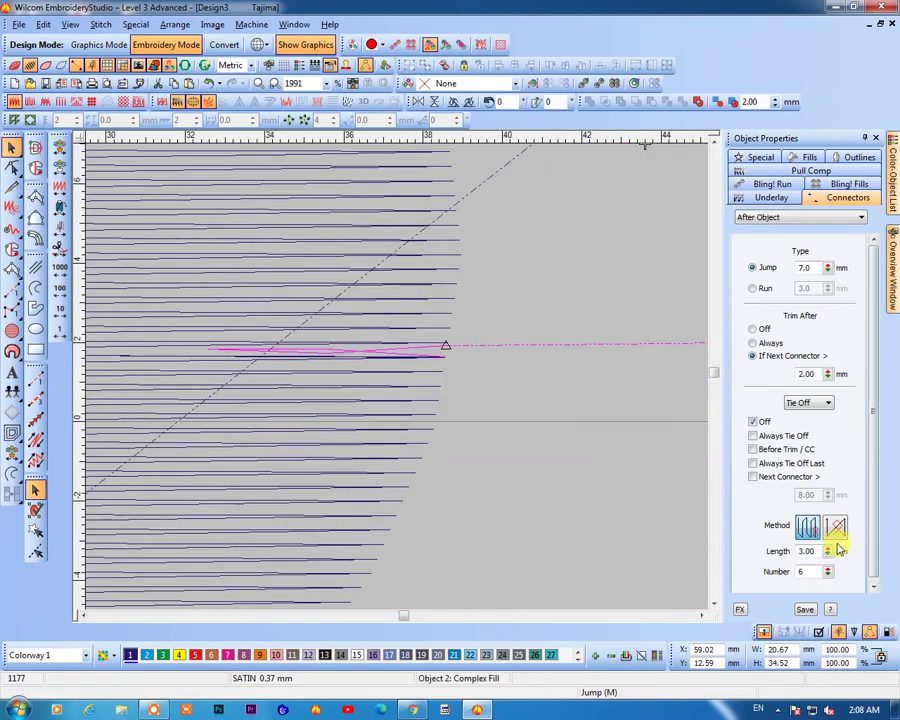
Compare the two tie-off methods on the left leaf and leave it set to Satin Method
{"action": "left_click", "coordinate": [321, 360]}
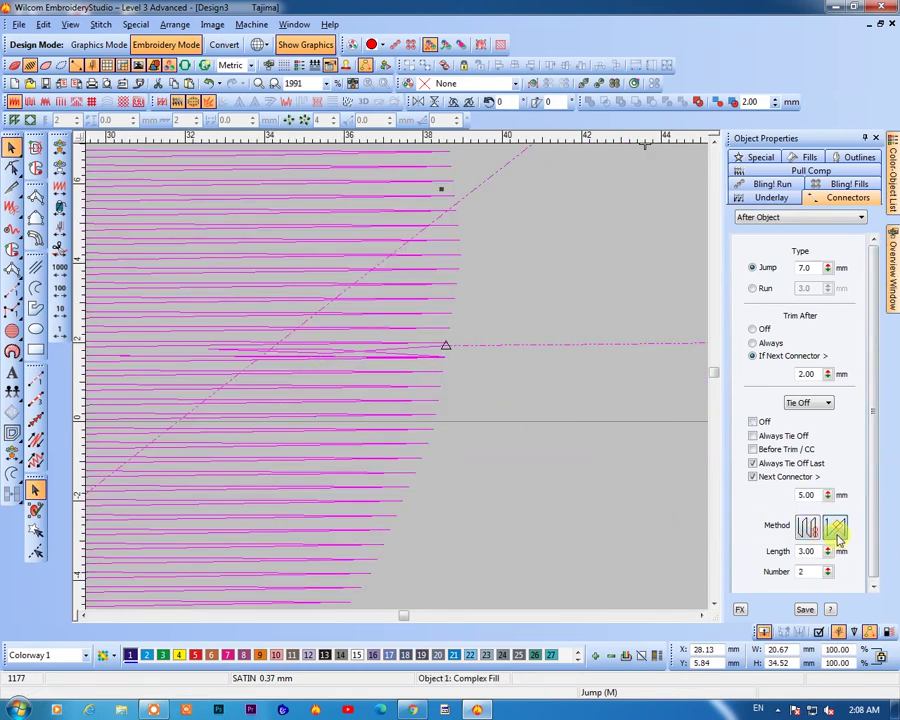
{"action": "left_click", "coordinate": [628, 450]}
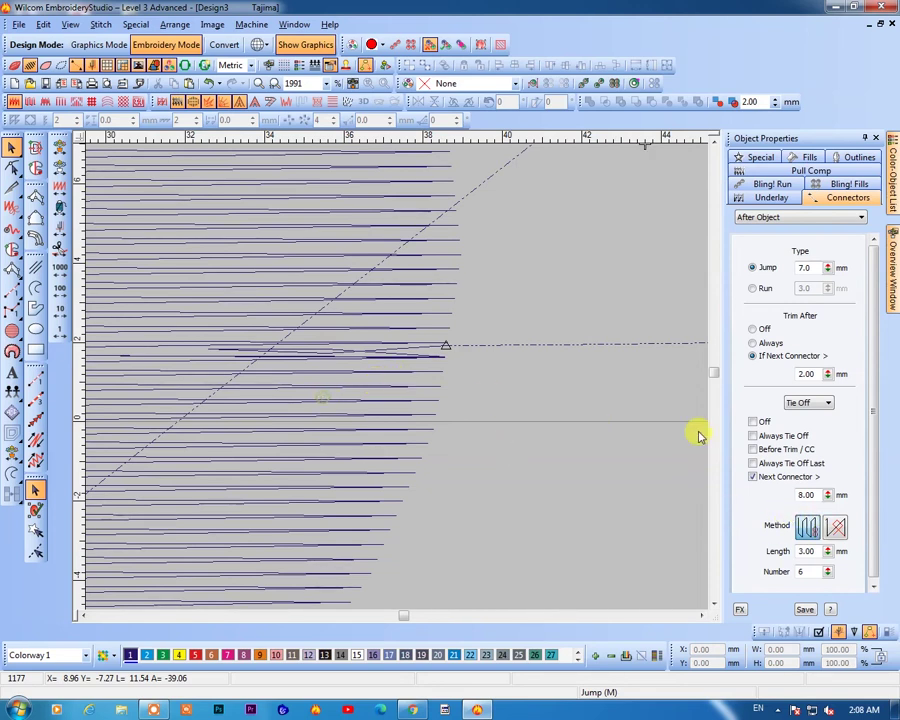
{"action": "left_click", "coordinate": [321, 401]}
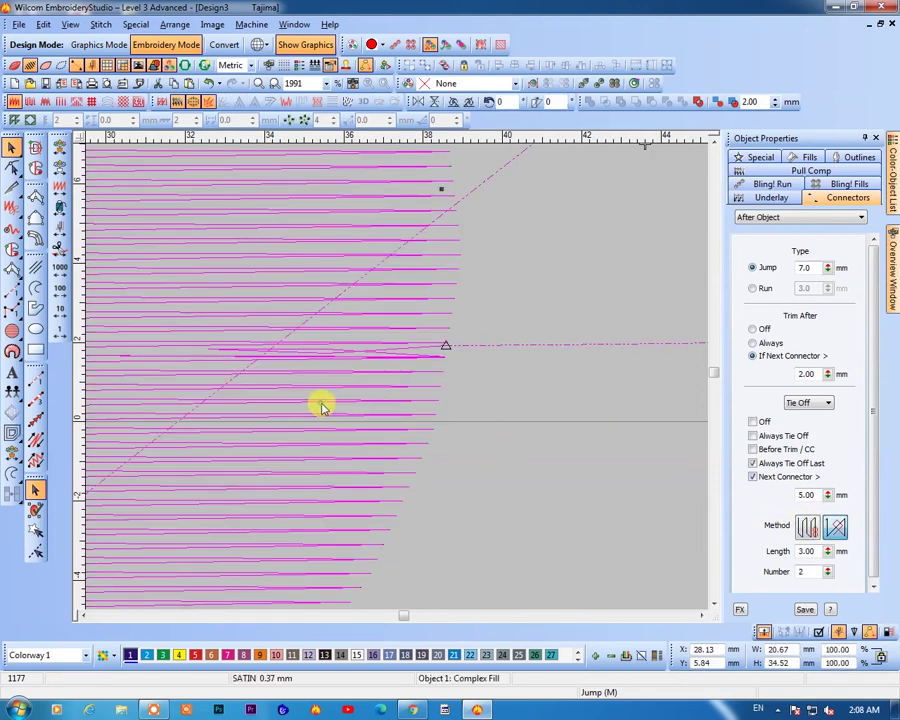
{"action": "left_click", "coordinate": [810, 530]}
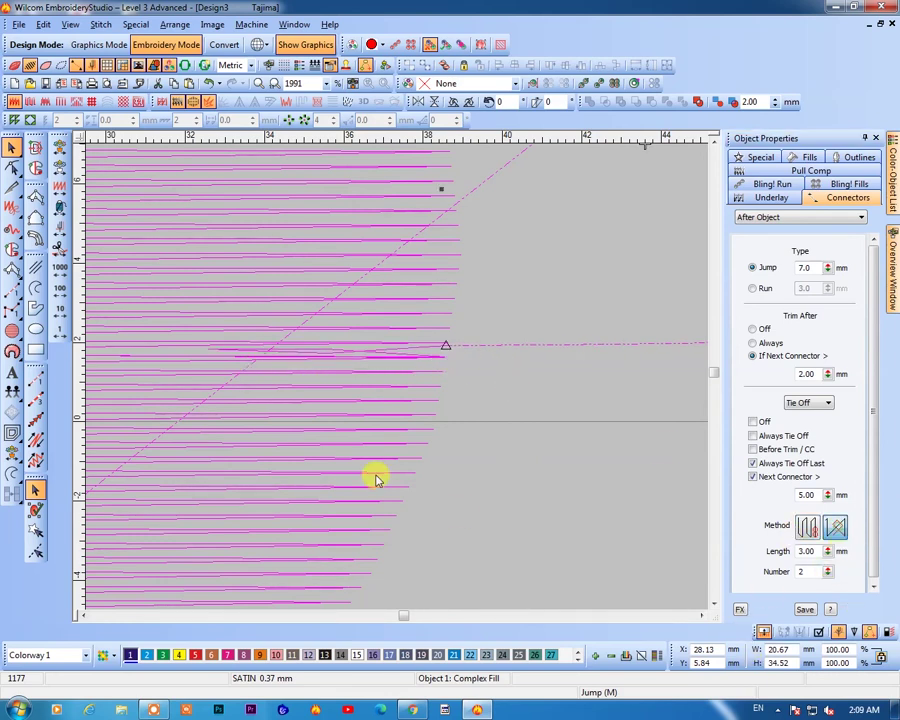
{"action": "left_click", "coordinate": [464, 460]}
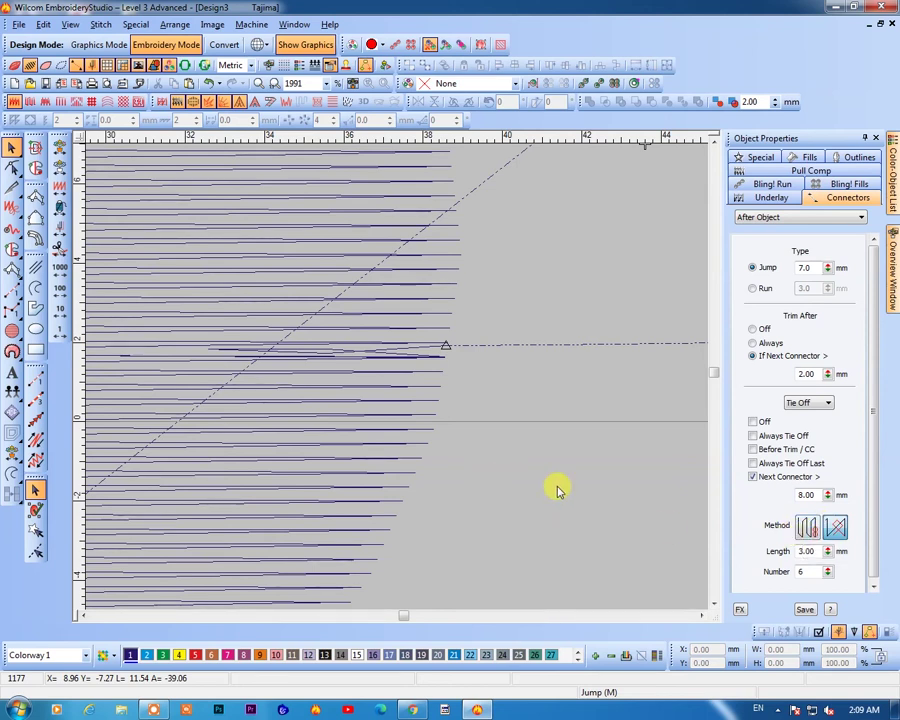
{"action": "left_click", "coordinate": [374, 380]}
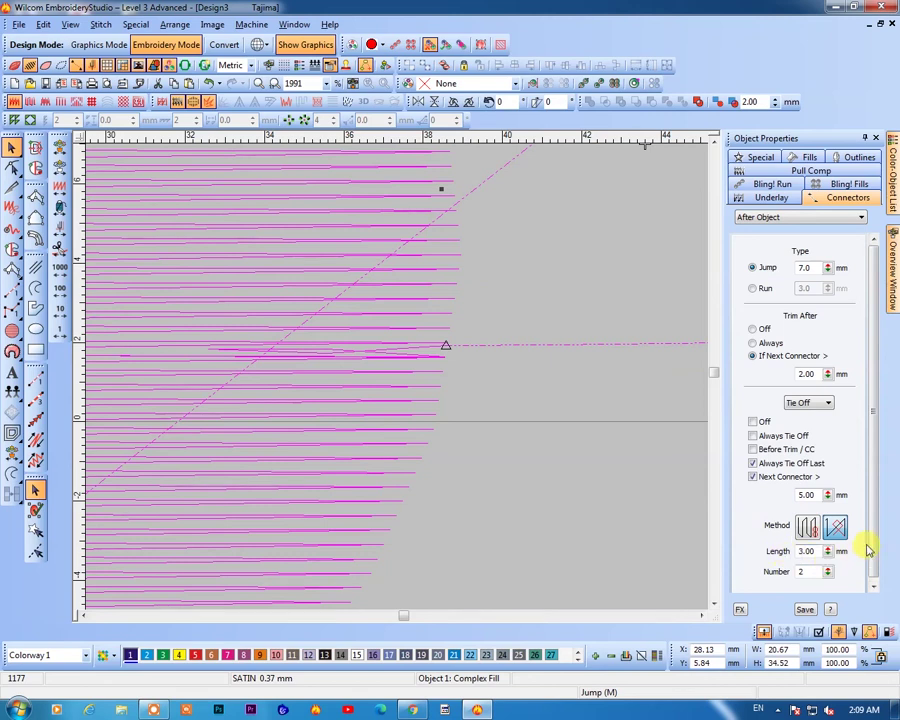
Set the left leaf's tie-off length to 1 mm and then 8 mm, comparing the ending stitches at each value
{"action": "scroll", "coordinate": [868, 548], "scroll_direction": "down", "scroll_amount": 1}
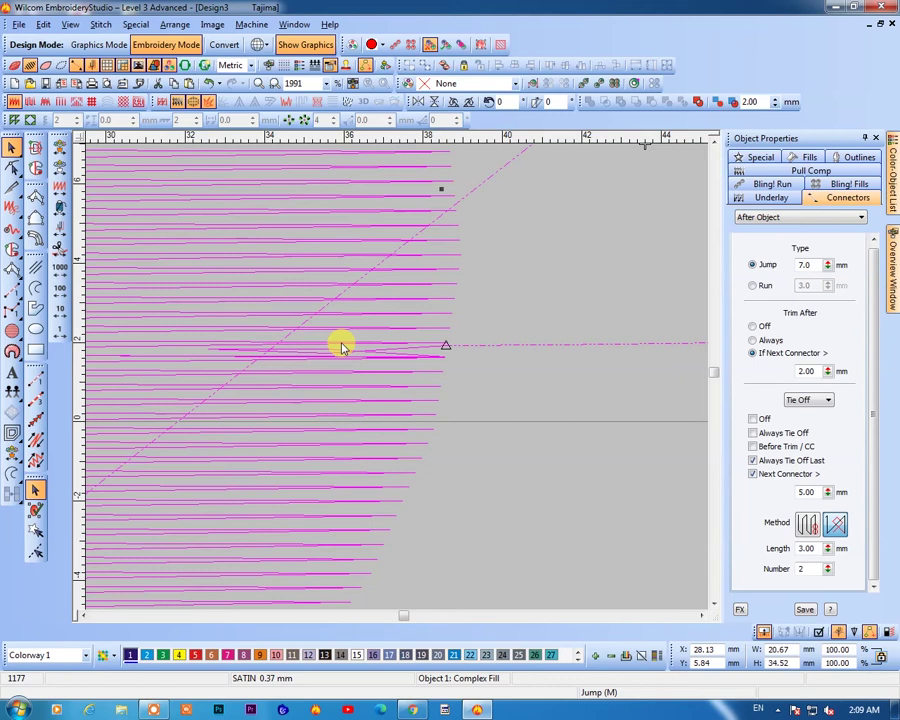
{"action": "double_click", "coordinate": [809, 548]}
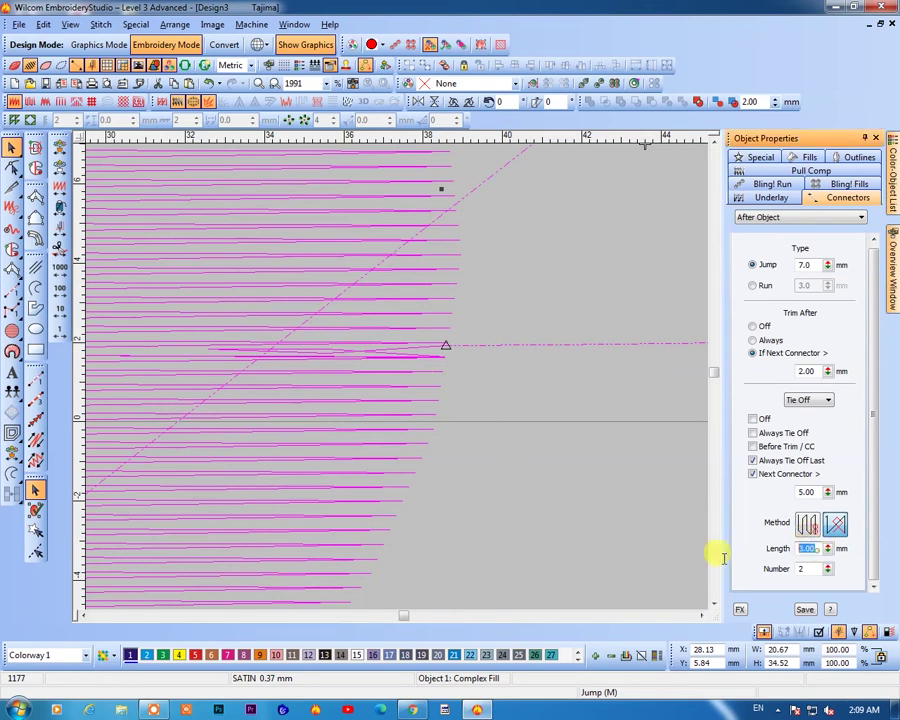
{"action": "type", "text": "1"}
{"action": "key", "text": "Return"}
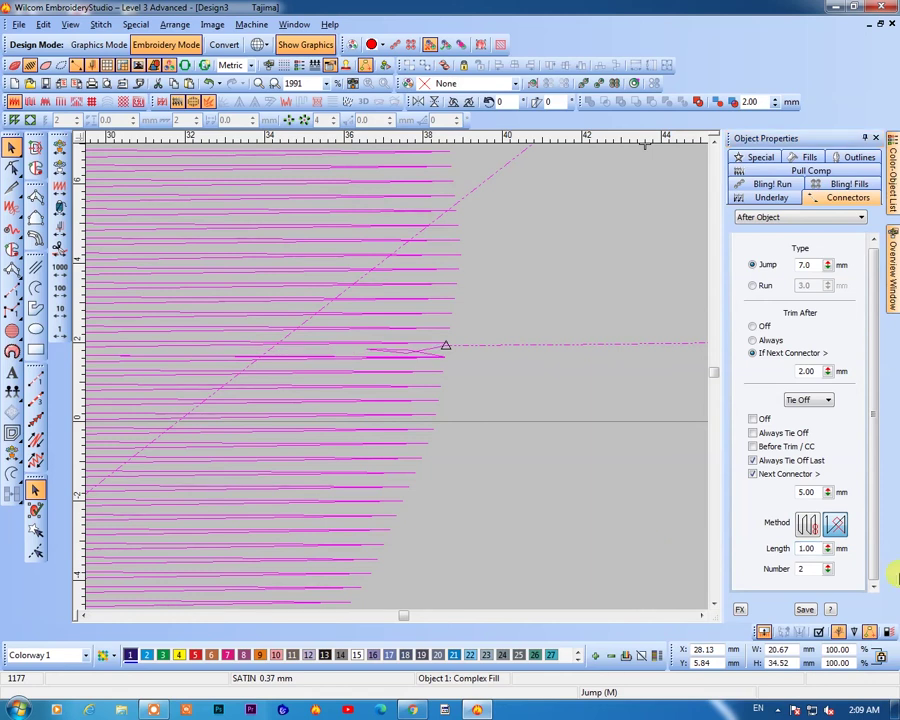
{"action": "left_click", "coordinate": [812, 547]}
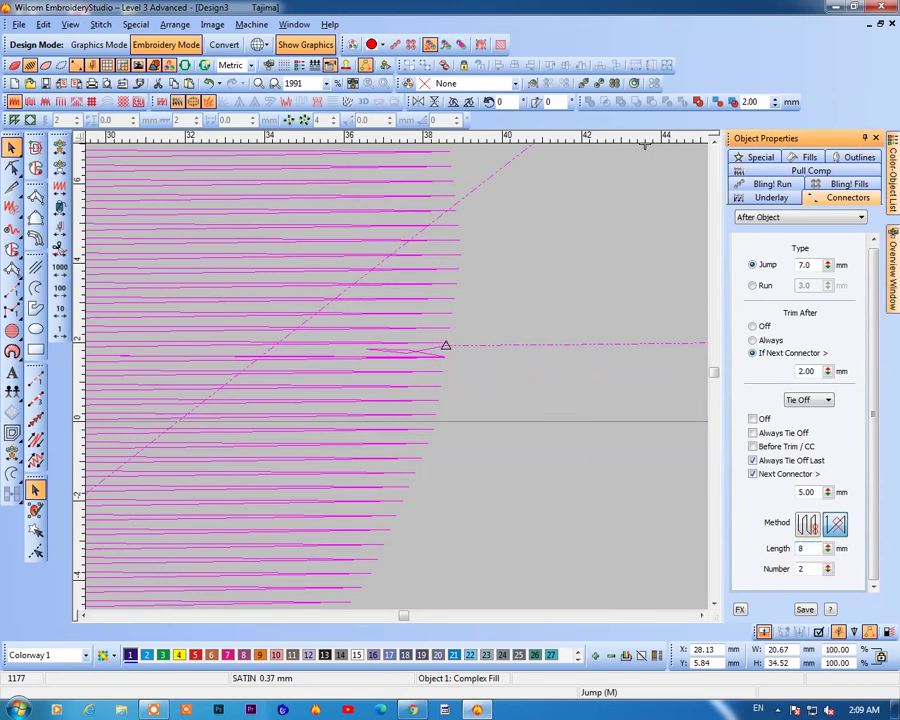
{"action": "key", "text": "Return"}
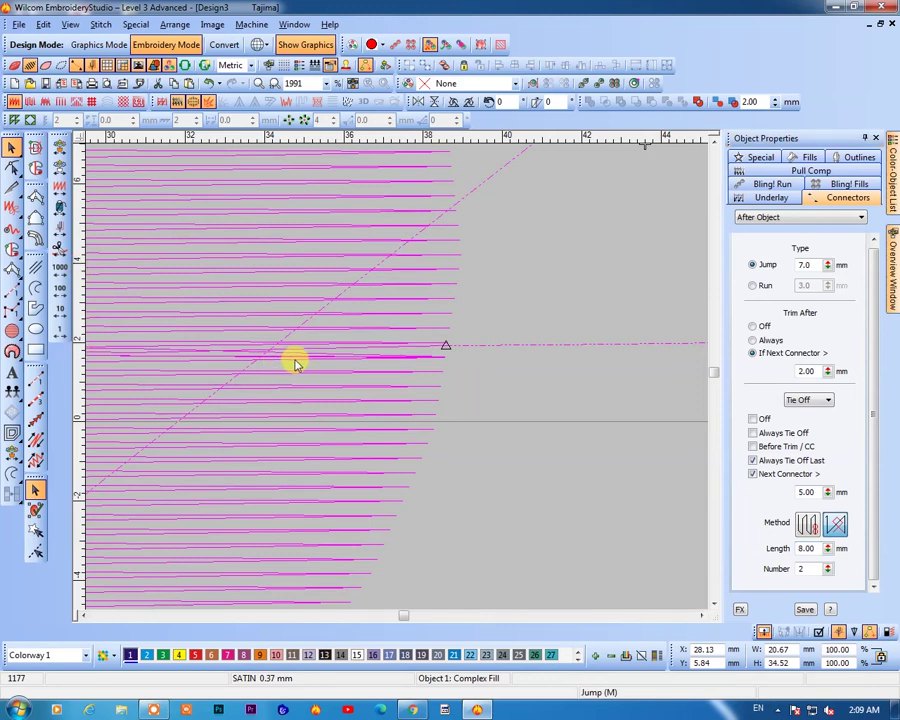
{"action": "scroll", "coordinate": [295, 365], "scroll_direction": "down", "scroll_amount": 2}
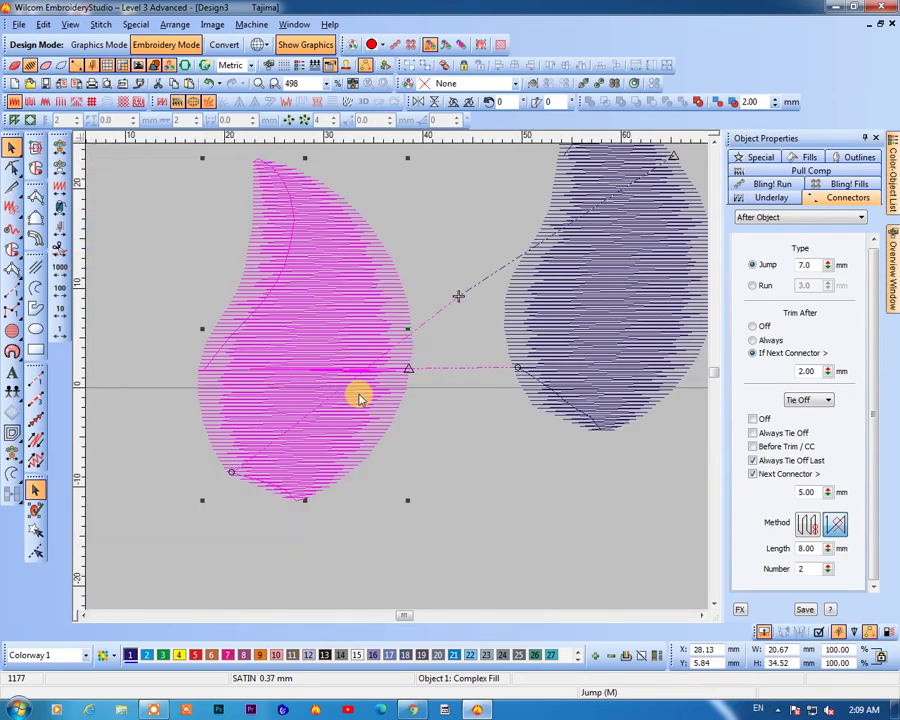
Set the number of tie-off stitches on the left leaf to 1
{"action": "left_click", "coordinate": [805, 568]}
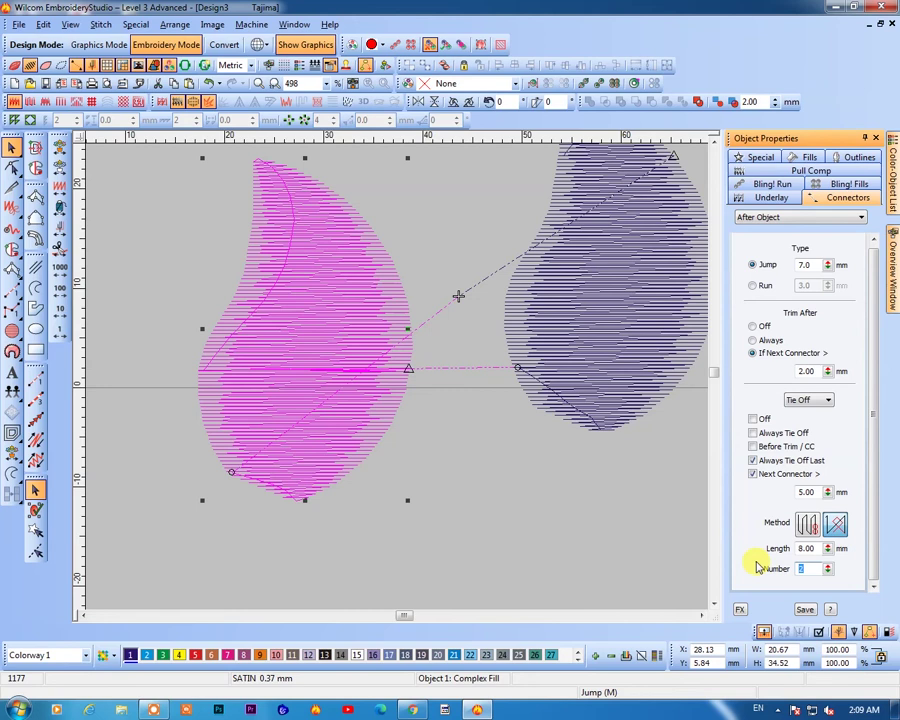
{"action": "type", "text": "1"}
{"action": "key", "text": "Return"}
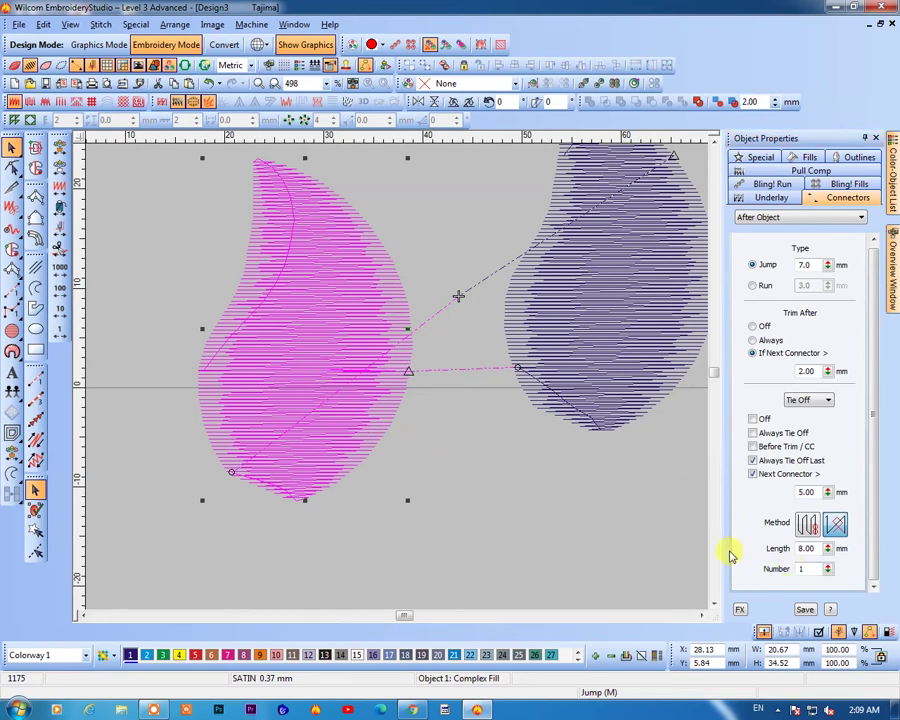
{"action": "left_click_drag", "start_coordinate": [826, 569], "coordinate": [775, 607]}
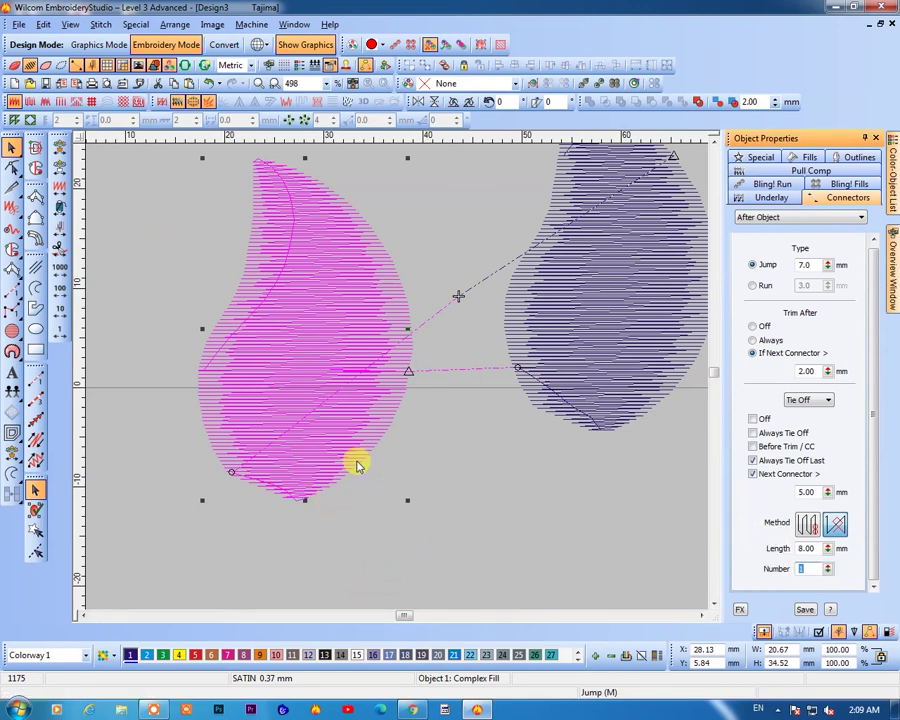
Move the right leaf down to a centre at about X 59 mm, Y 0.4 mm, and deselect it
{"action": "scroll", "coordinate": [395, 374], "scroll_direction": "down", "scroll_amount": 2}
{"action": "left_click", "coordinate": [420, 345]}
{"action": "left_click_drag", "start_coordinate": [460, 366], "coordinate": [461, 396]}
{"action": "left_click", "coordinate": [632, 436]}
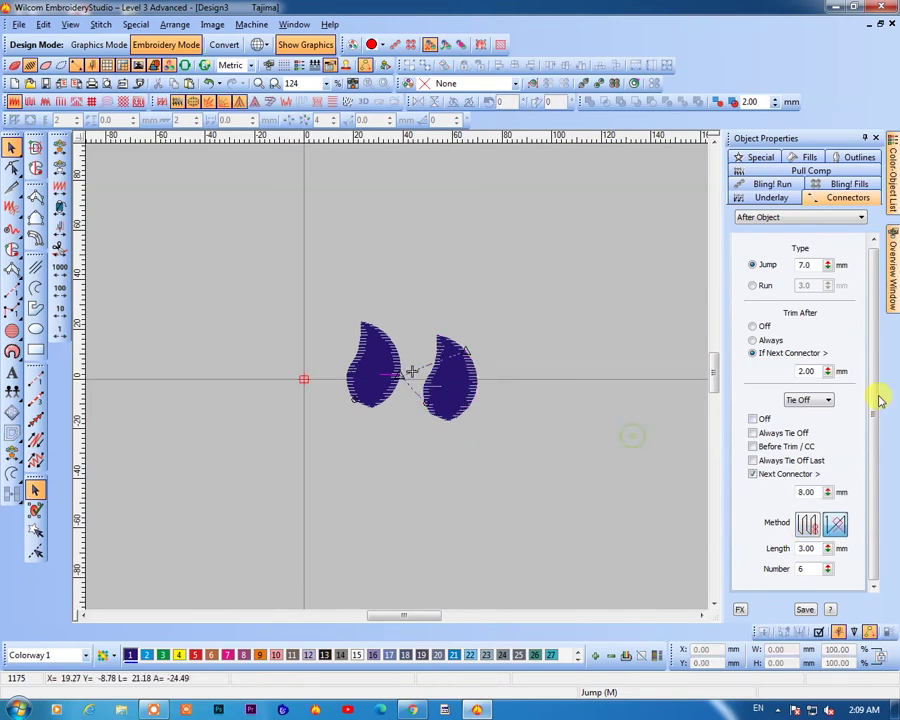
Display the Tie In settings, select the right leaf and view both leaves up close
{"action": "left_click", "coordinate": [808, 400]}
{"action": "left_click", "coordinate": [803, 416]}
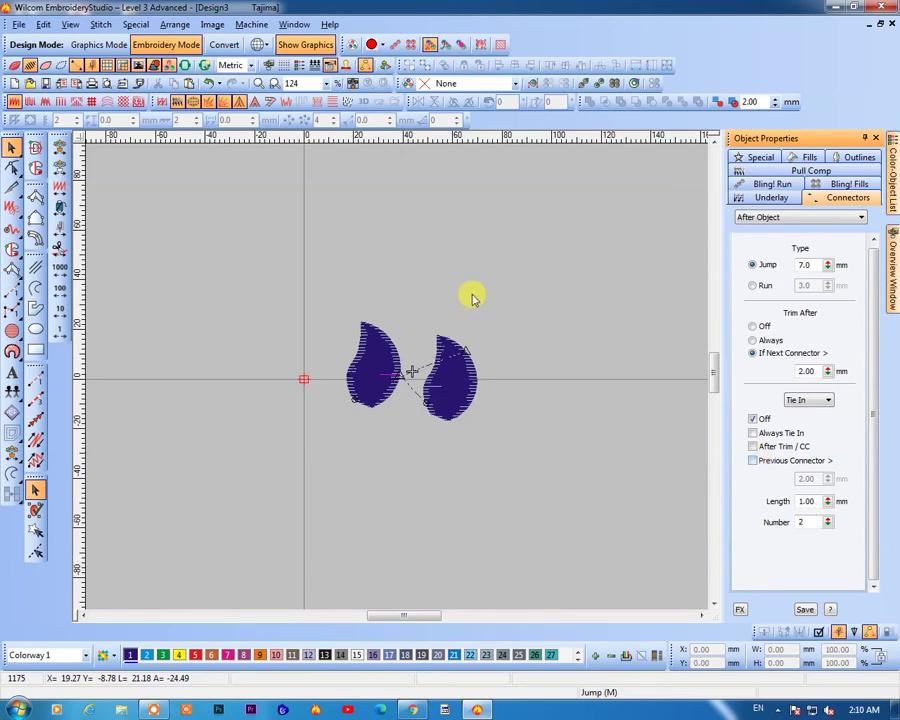
{"action": "left_click_drag", "start_coordinate": [506, 291], "coordinate": [404, 440]}
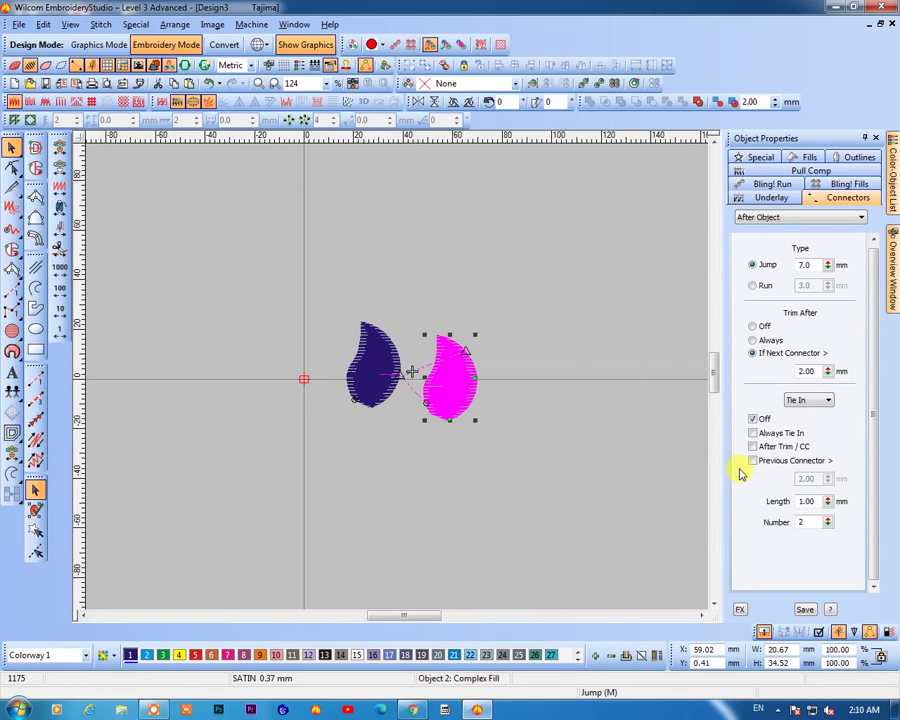
{"action": "key", "text": "z"}
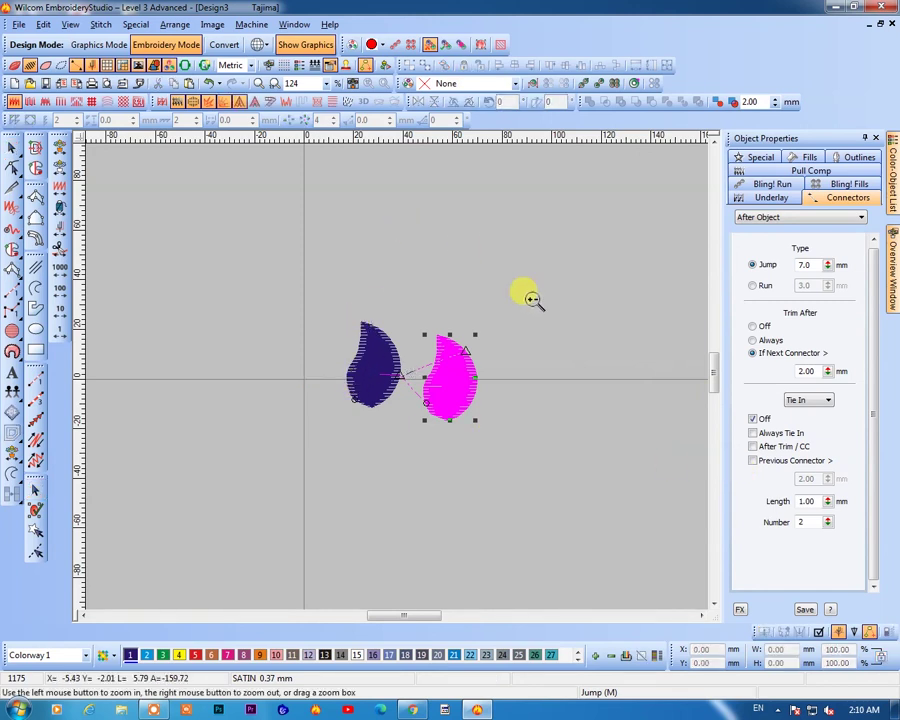
{"action": "left_click_drag", "start_coordinate": [526, 295], "coordinate": [335, 455]}
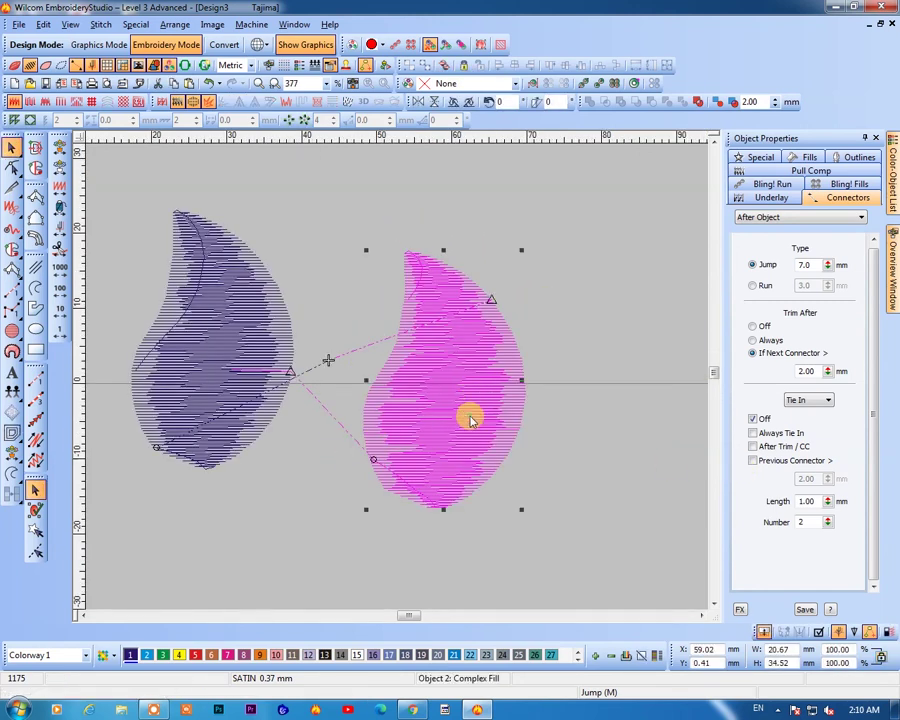
Move the right leaf slightly up beside the left leaf and deselect it
{"action": "left_click", "coordinate": [530, 434]}
{"action": "left_click_drag", "start_coordinate": [530, 434], "coordinate": [522, 476]}
{"action": "left_click", "coordinate": [572, 488]}
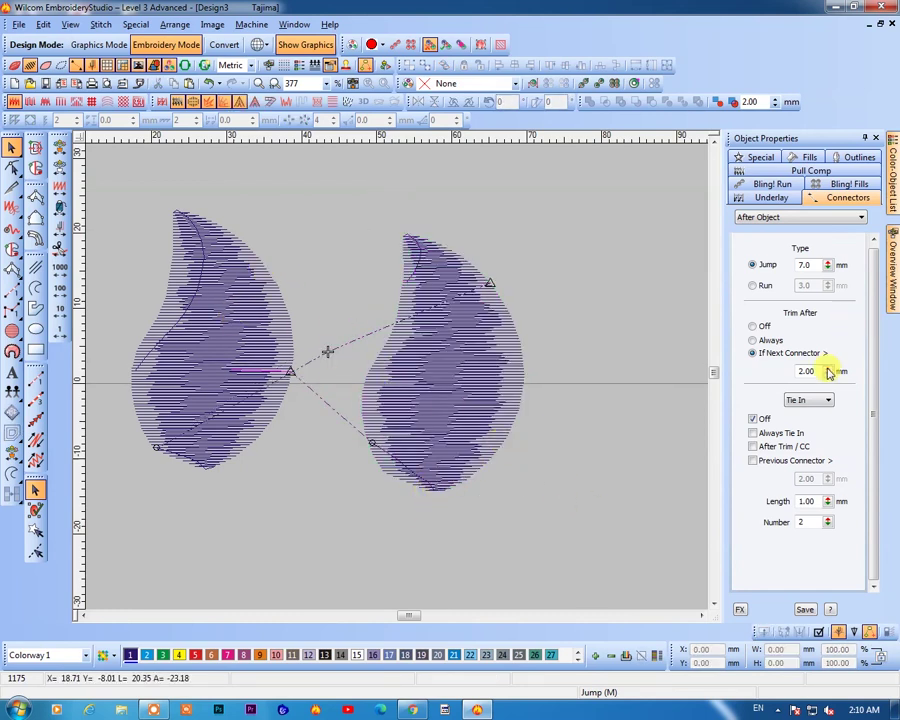
Display the Tie Off settings again and examine the left leaf's ending stitches up close
{"action": "left_click", "coordinate": [808, 405]}
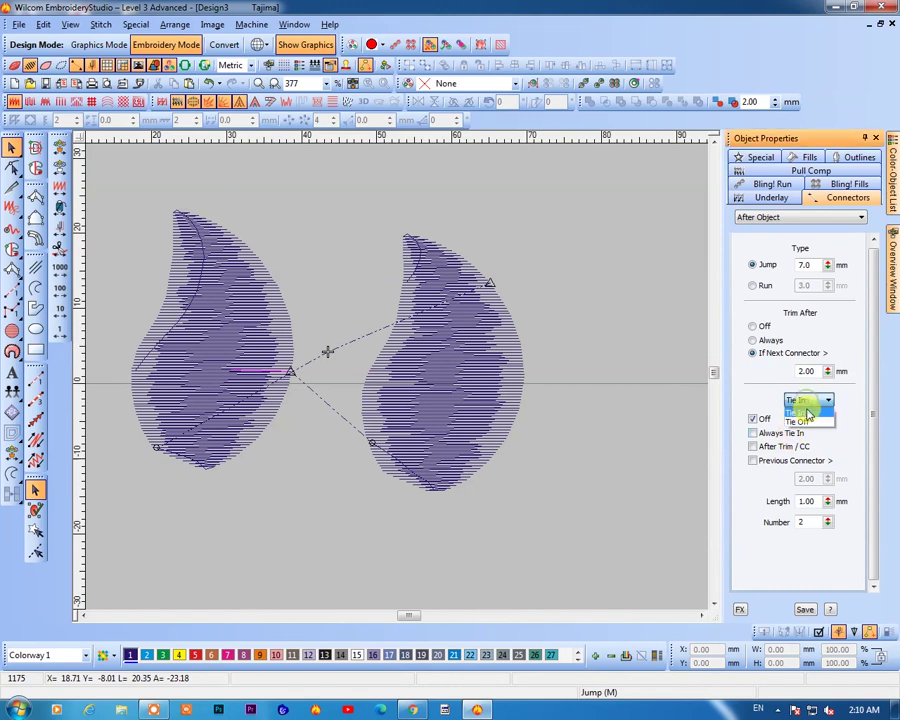
{"action": "left_click", "coordinate": [775, 420]}
{"action": "scroll", "coordinate": [406, 360], "scroll_direction": "down", "scroll_amount": 3}
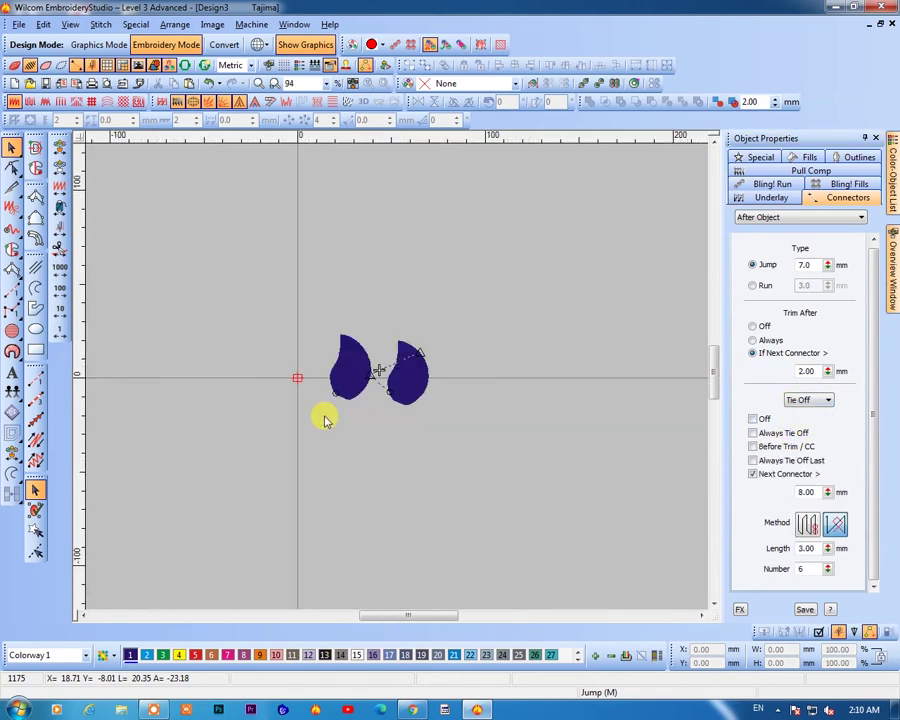
{"action": "key", "text": "b"}
{"action": "left_click_drag", "start_coordinate": [323, 313], "coordinate": [428, 406]}
{"action": "left_click_drag", "start_coordinate": [147, 246], "coordinate": [366, 539]}
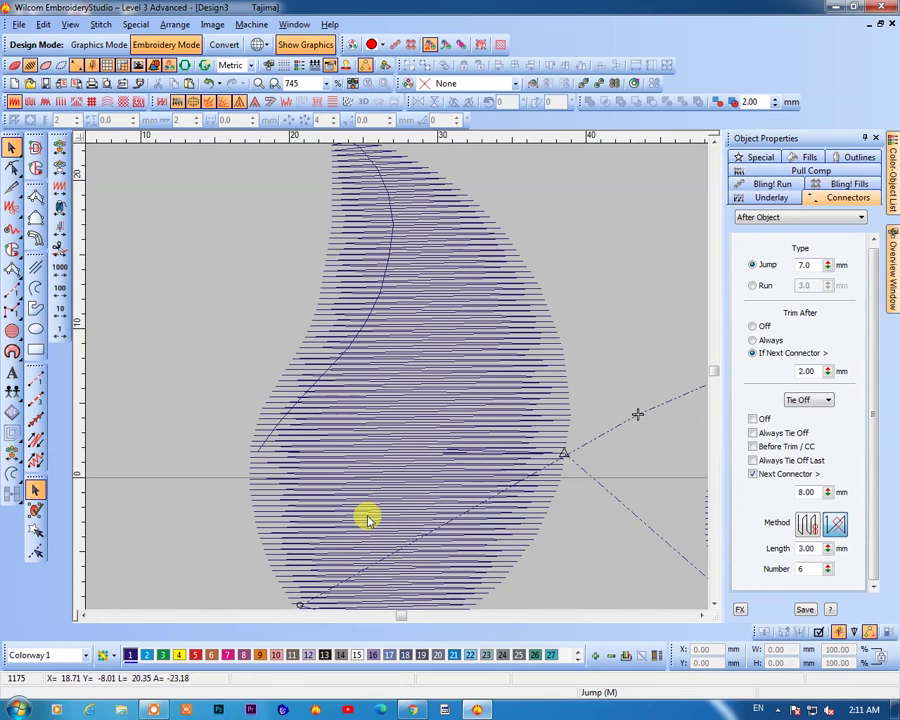
{"action": "left_click", "coordinate": [428, 482]}
{"action": "left_click", "coordinate": [195, 388]}
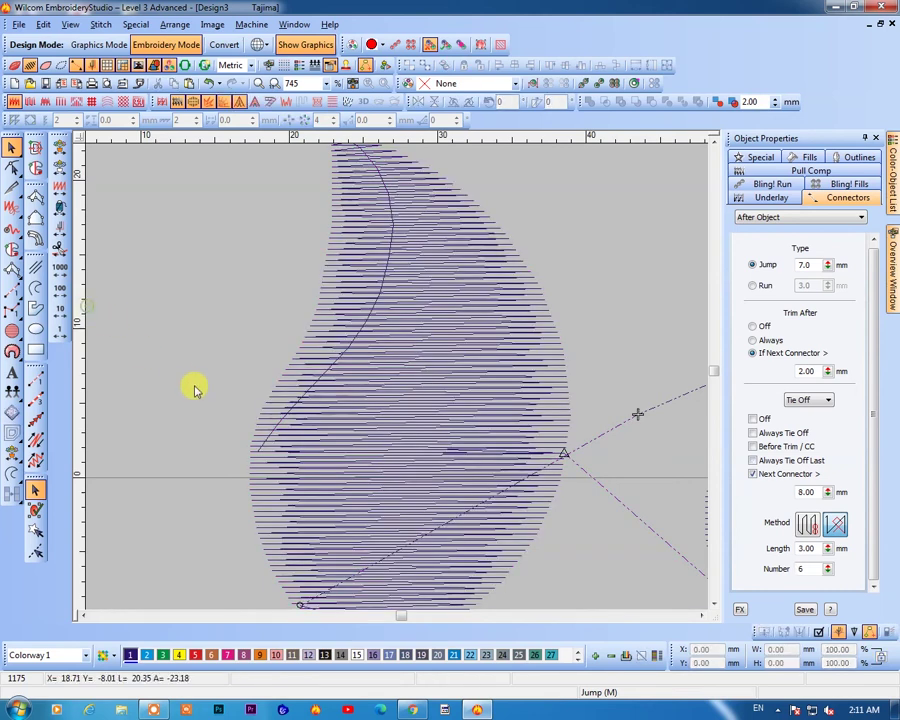
Travel back to the start of the design and move both leaves down, centring the left one at about X 28 mm, Y 2.1 mm
{"action": "key", "text": "shift+z"}
{"action": "key", "text": "shift+z"}
{"action": "scroll", "coordinate": [441, 463], "scroll_direction": "up", "scroll_amount": 2}
{"action": "left_click", "coordinate": [350, 326]}
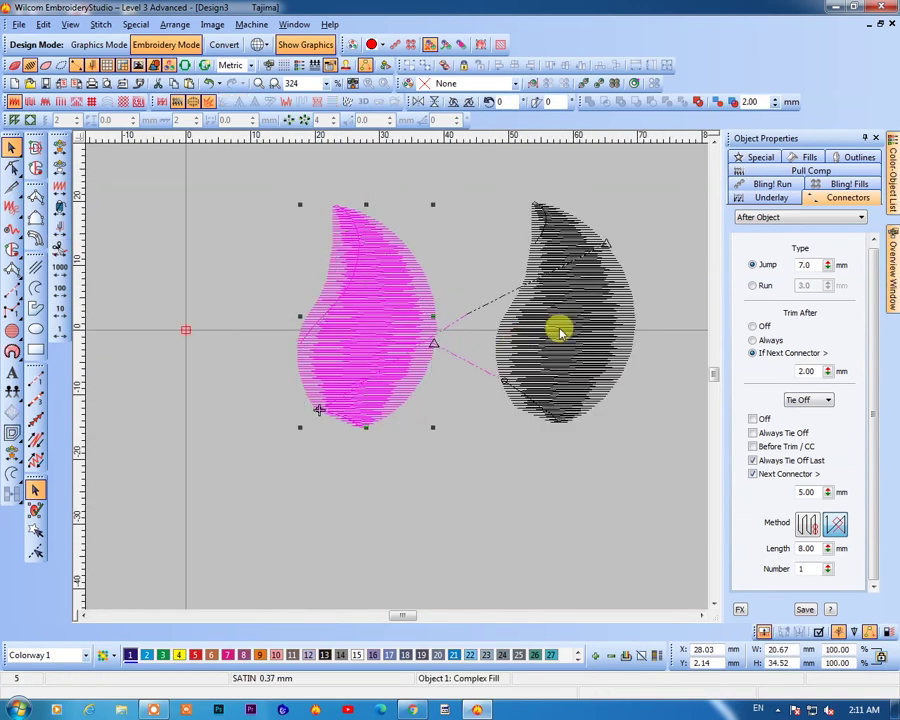
{"action": "left_click", "coordinate": [570, 378]}
{"action": "left_click", "coordinate": [496, 514]}
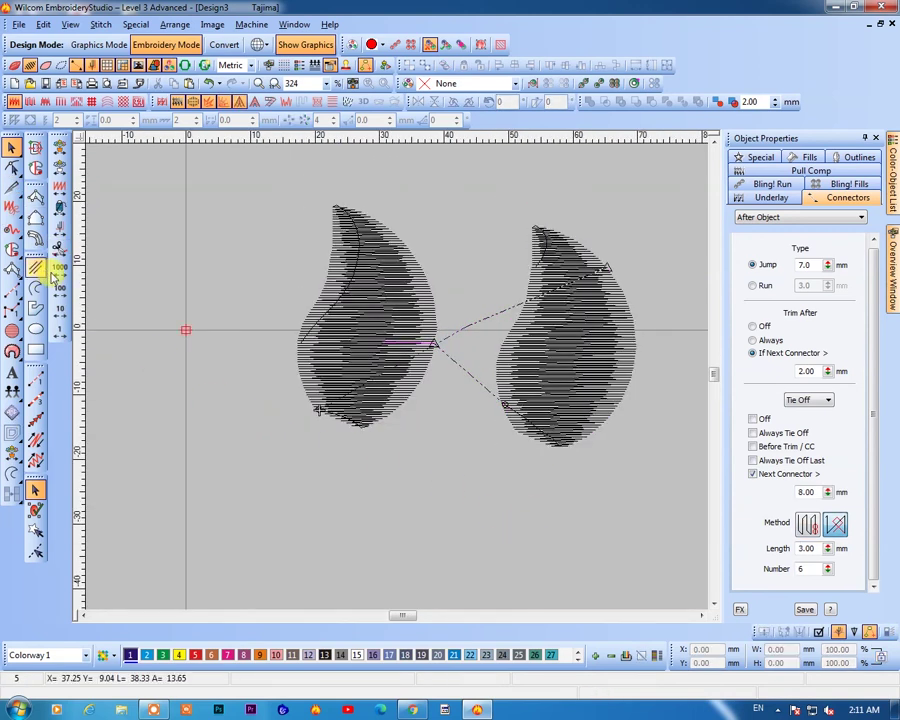
Digitize a manual stitch about 2.3 mm long at the left leaf's lower left edge, ahead of the leaf in the stitching order
{"action": "left_click", "coordinate": [12, 310]}
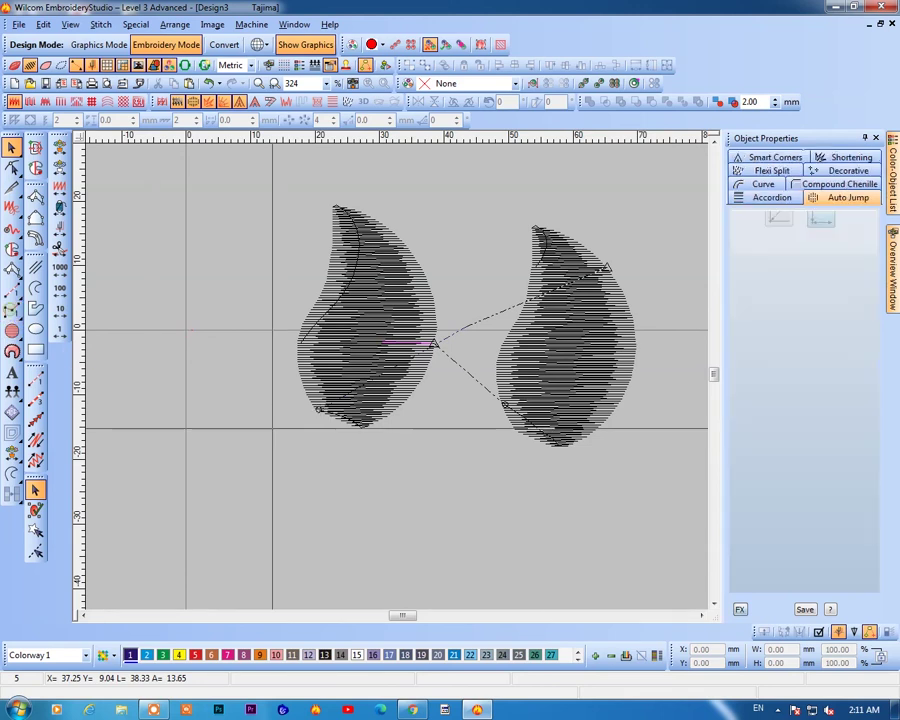
{"action": "left_click", "coordinate": [318, 409]}
{"action": "key", "text": "z"}
{"action": "left_click", "coordinate": [281, 348]}
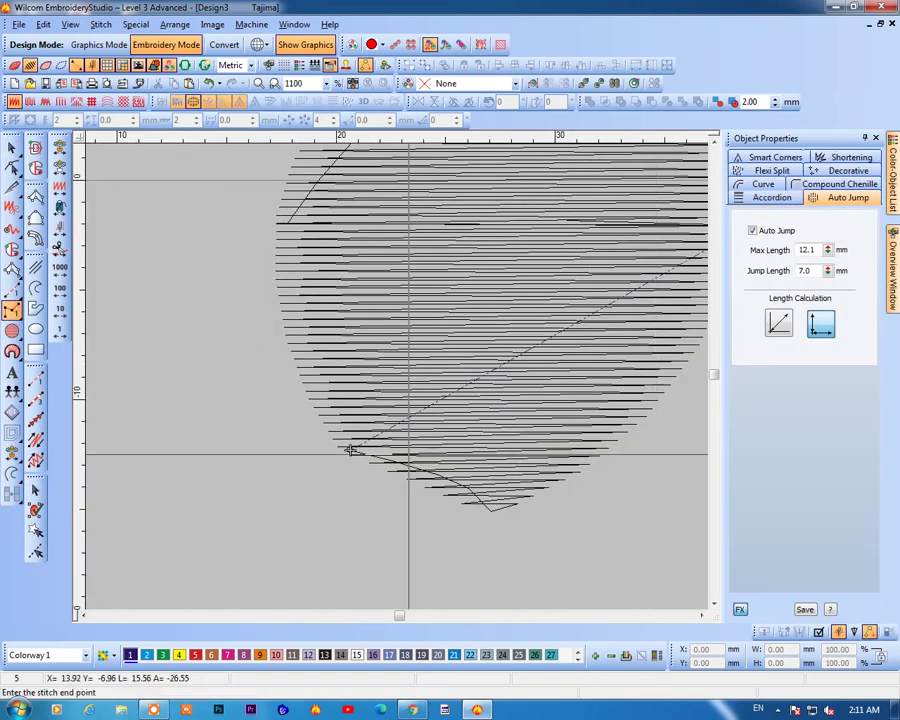
{"action": "left_click", "coordinate": [333, 412]}
{"action": "key", "text": "Escape"}
{"action": "key", "text": "Escape"}
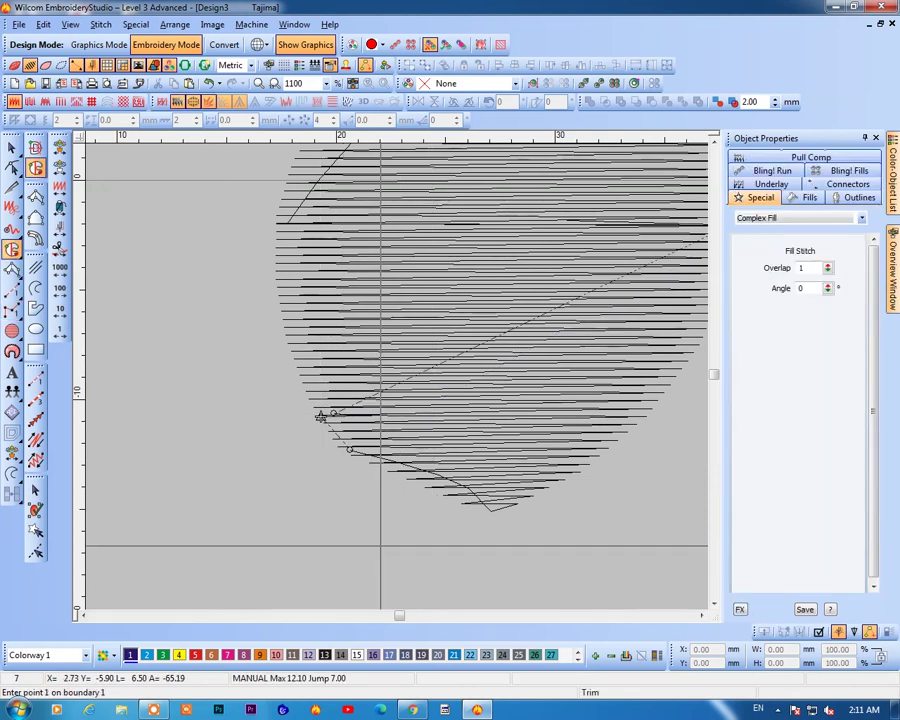
Travel forward through the stitches past the manual stitch and inspect its connector to the left leaf up close
{"action": "key", "text": "shift+z"}
{"action": "key", "text": "shift+z"}
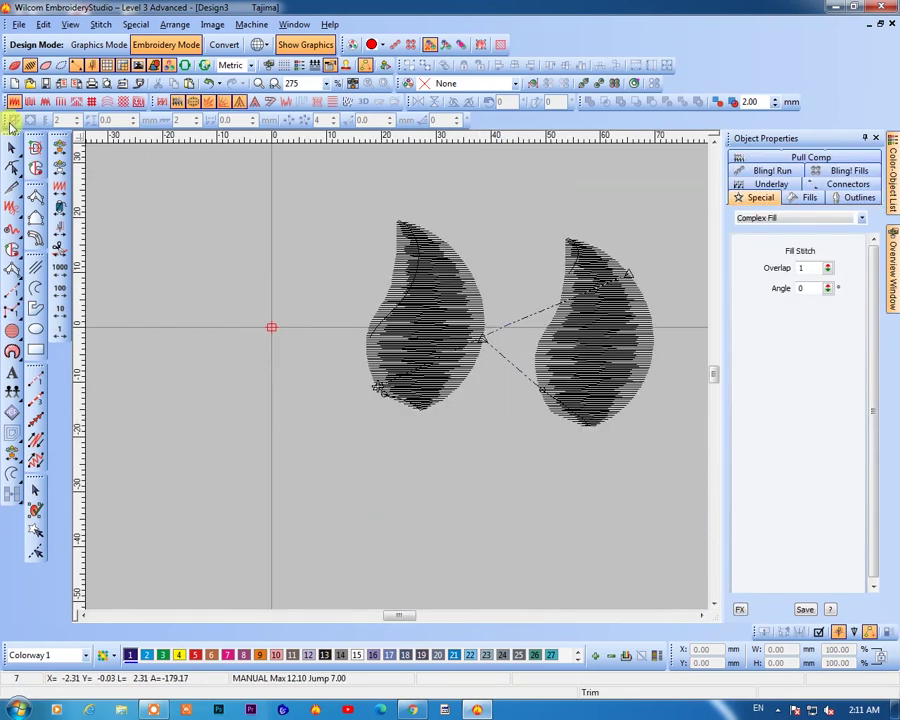
{"action": "left_click", "coordinate": [62, 228]}
{"action": "left_click", "coordinate": [62, 228]}
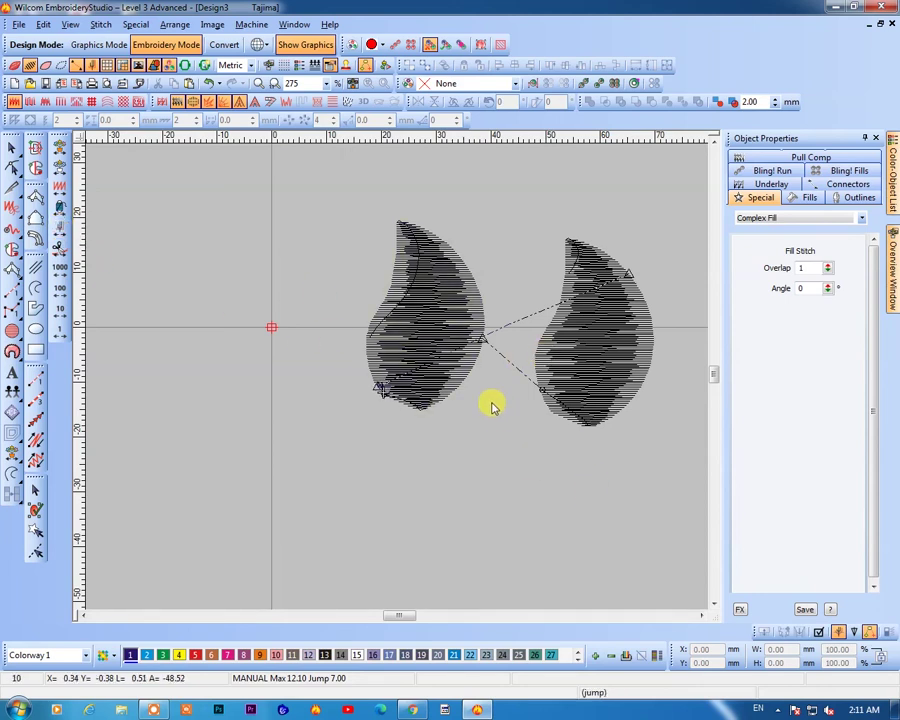
{"action": "key", "text": "b"}
{"action": "left_click_drag", "start_coordinate": [355, 367], "coordinate": [408, 410]}
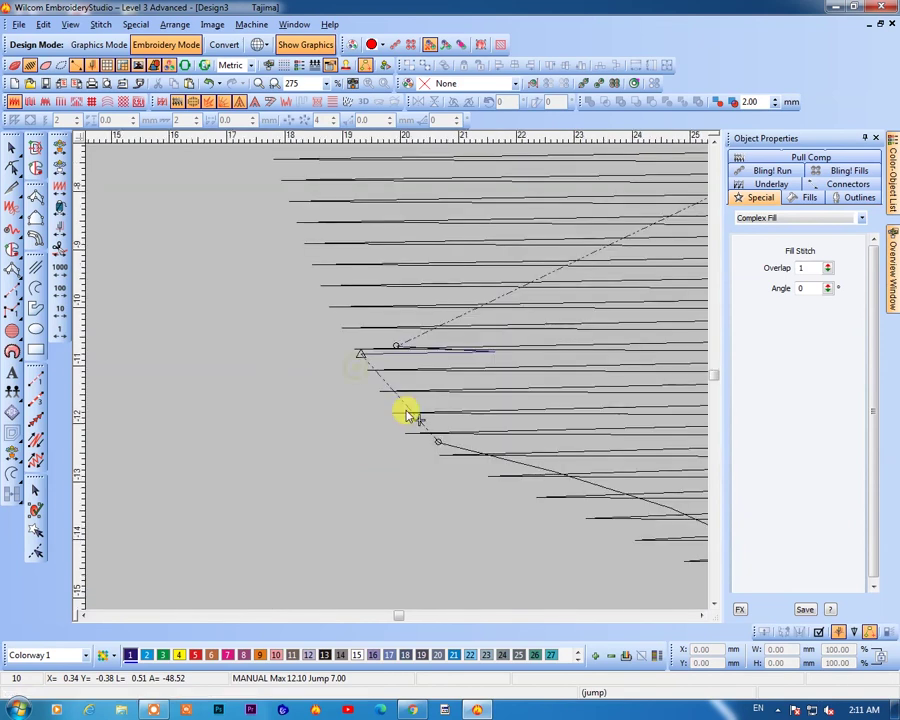
{"action": "left_click_drag", "start_coordinate": [330, 270], "coordinate": [483, 392]}
{"action": "scroll", "coordinate": [470, 392], "scroll_direction": "down", "scroll_amount": 3}
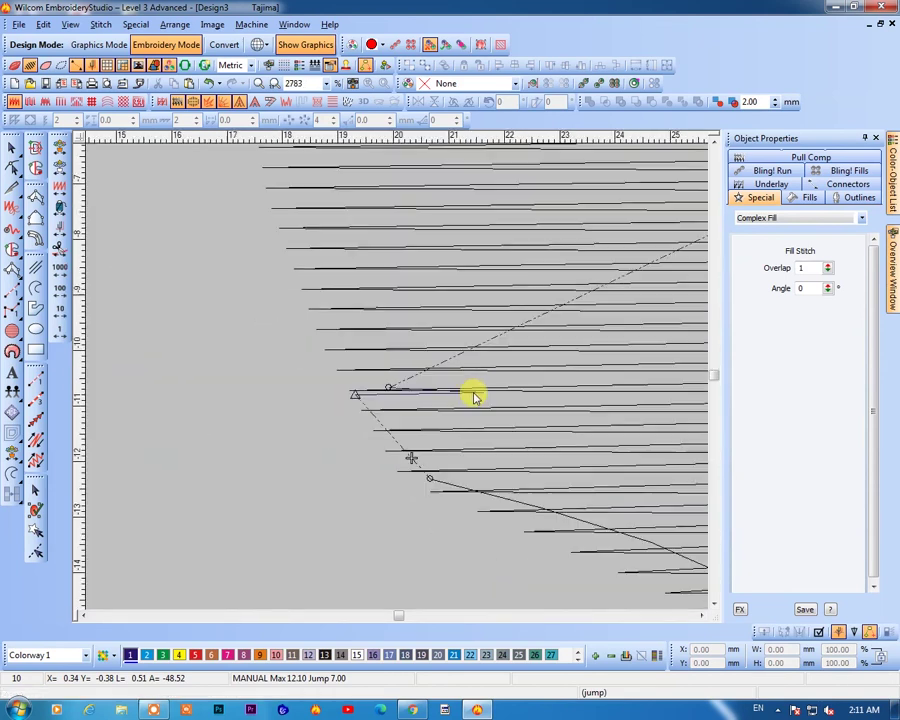
Move the left leaf to the right, clear of the manual stitch, and select the manual stitch to examine its connecting stitches
{"action": "left_click", "coordinate": [610, 304]}
{"action": "left_click", "coordinate": [404, 387]}
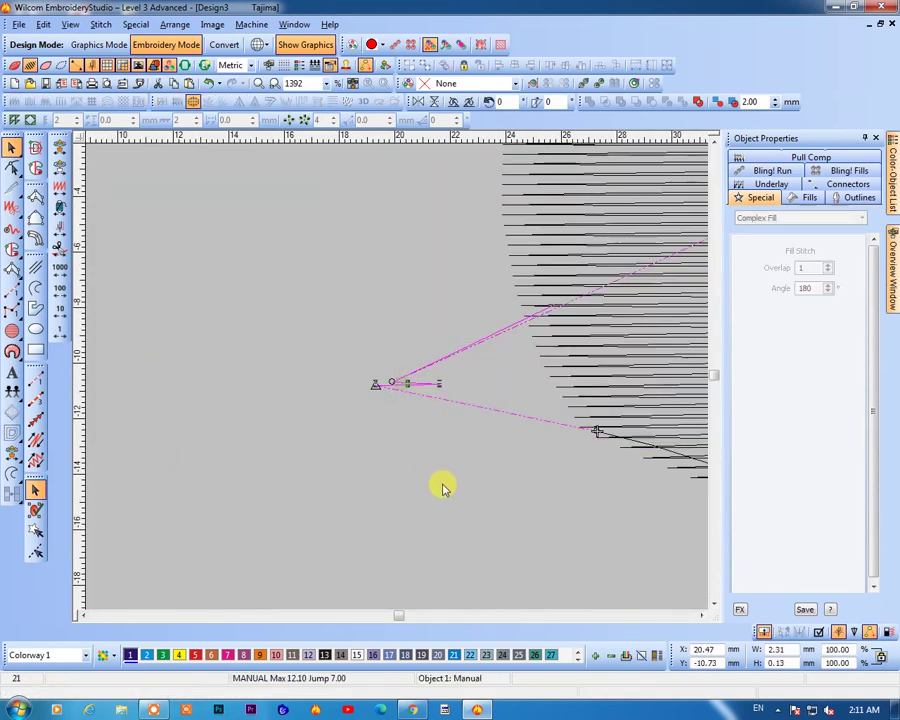
{"action": "left_click", "coordinate": [443, 484]}
{"action": "left_click_drag", "start_coordinate": [341, 340], "coordinate": [496, 473]}
{"action": "left_click", "coordinate": [405, 452]}
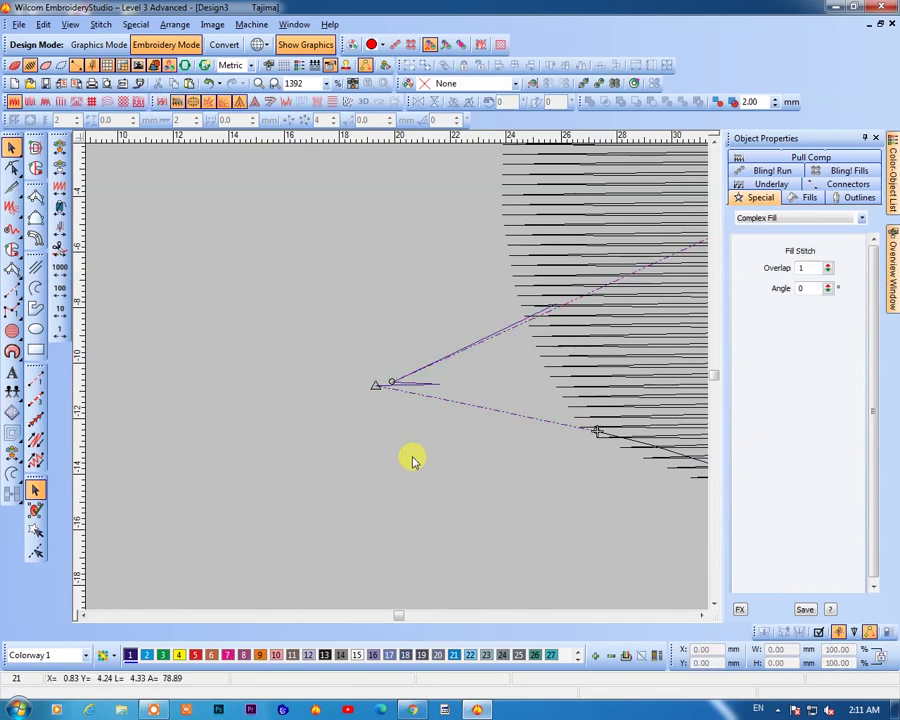
Move the left leaf back over the manual stitch, to a centre at about X 27.3 mm, Y -5.7 mm
{"action": "scroll", "coordinate": [420, 458], "scroll_direction": "down", "scroll_amount": 2}
{"action": "mouse_move", "coordinate": [426, 458]}
{"action": "left_mouse_down"}
{"action": "mouse_move", "coordinate": [440, 390]}
{"action": "mouse_move", "coordinate": [418, 452]}
{"action": "left_mouse_up"}
{"action": "left_click", "coordinate": [313, 494]}
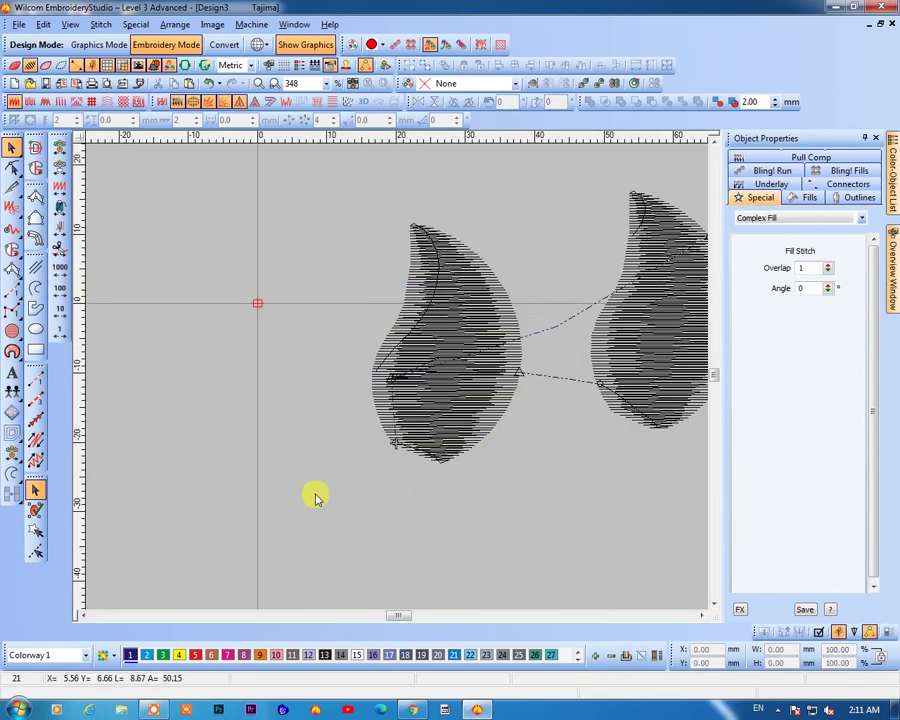
Examine the manual stitch inside the left leaf up close and display the left leaf's Connectors settings
{"action": "key", "text": "Tab"}
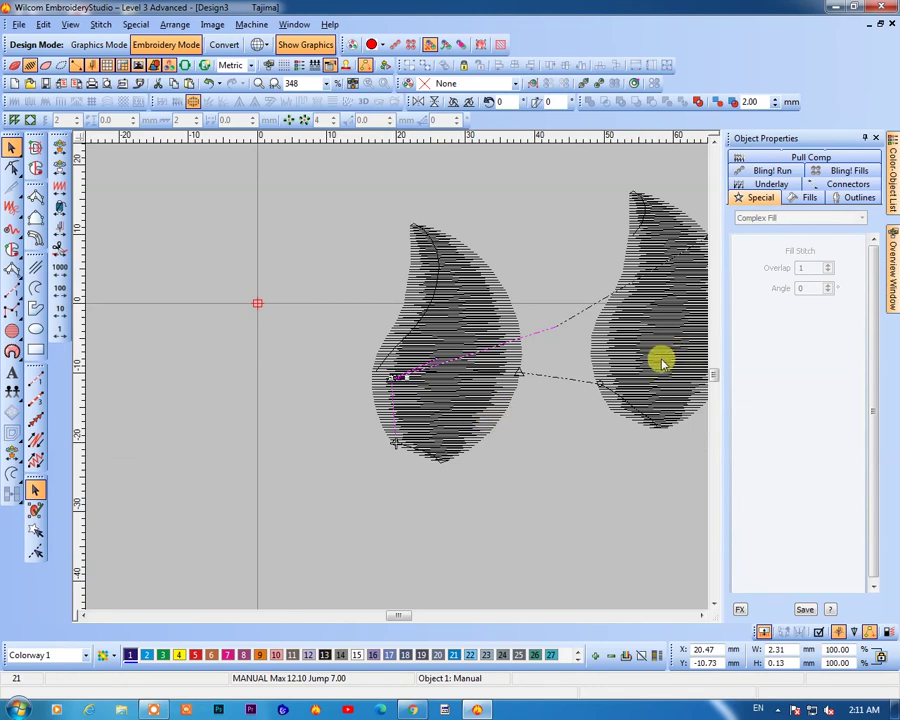
{"action": "key", "text": "b"}
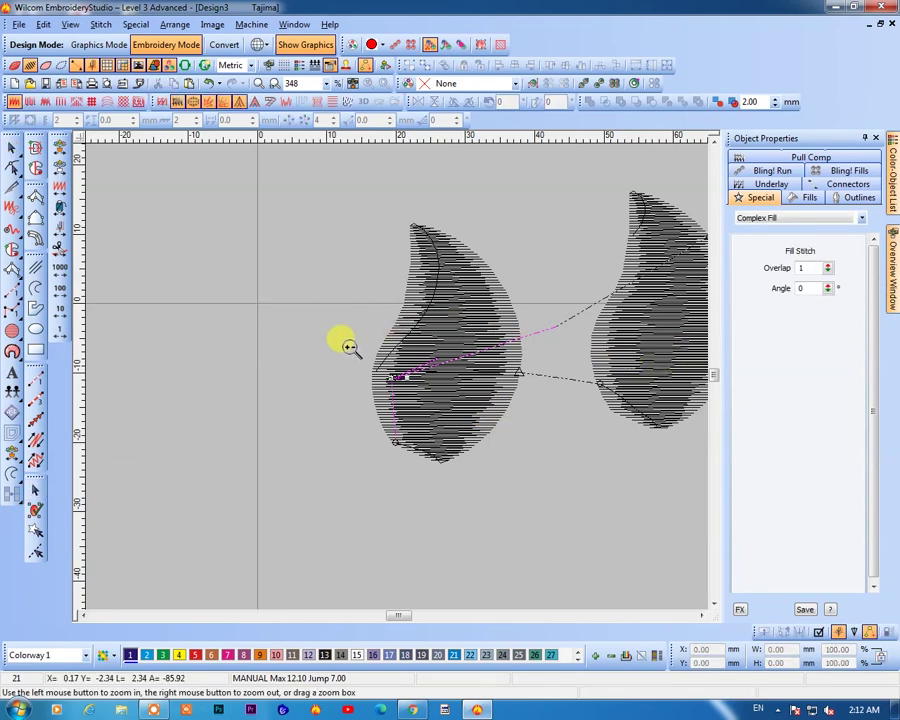
{"action": "left_click_drag", "start_coordinate": [345, 345], "coordinate": [496, 424]}
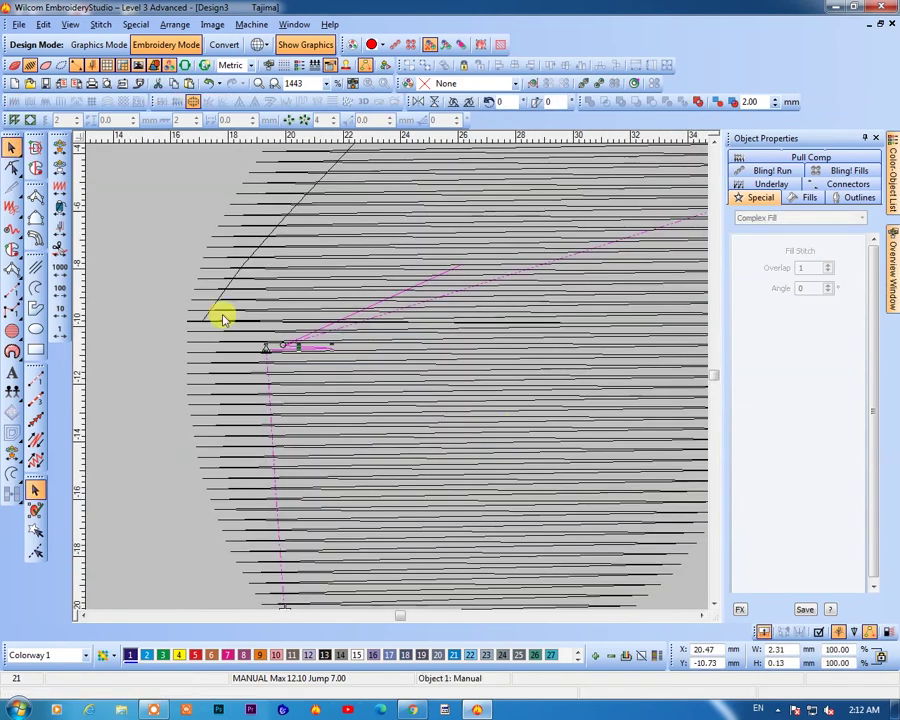
{"action": "left_click", "coordinate": [538, 327]}
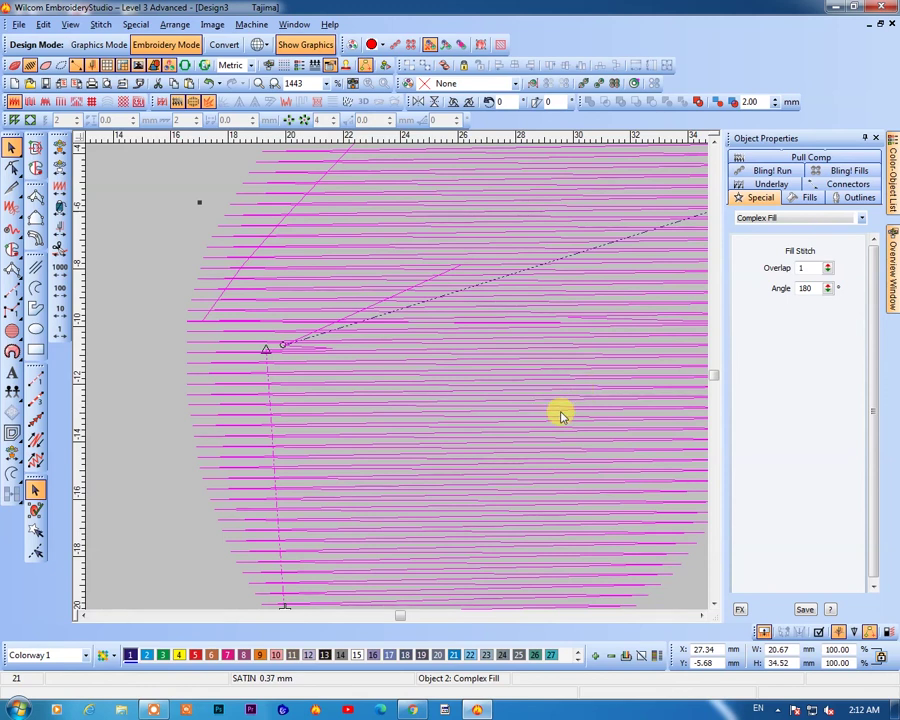
{"action": "left_click", "coordinate": [830, 185]}
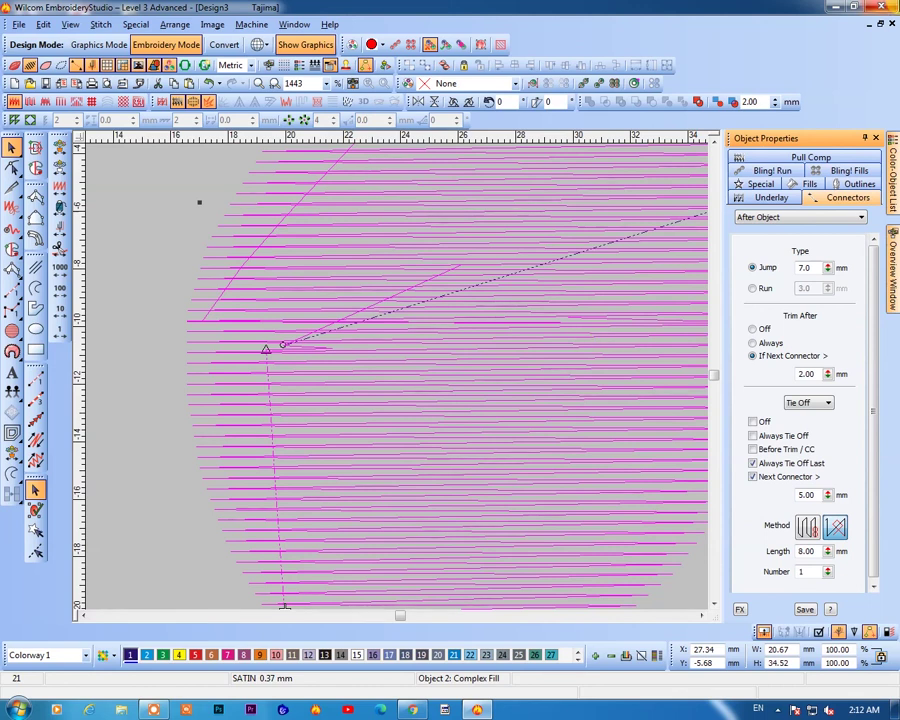
{"action": "left_click", "coordinate": [155, 710]}
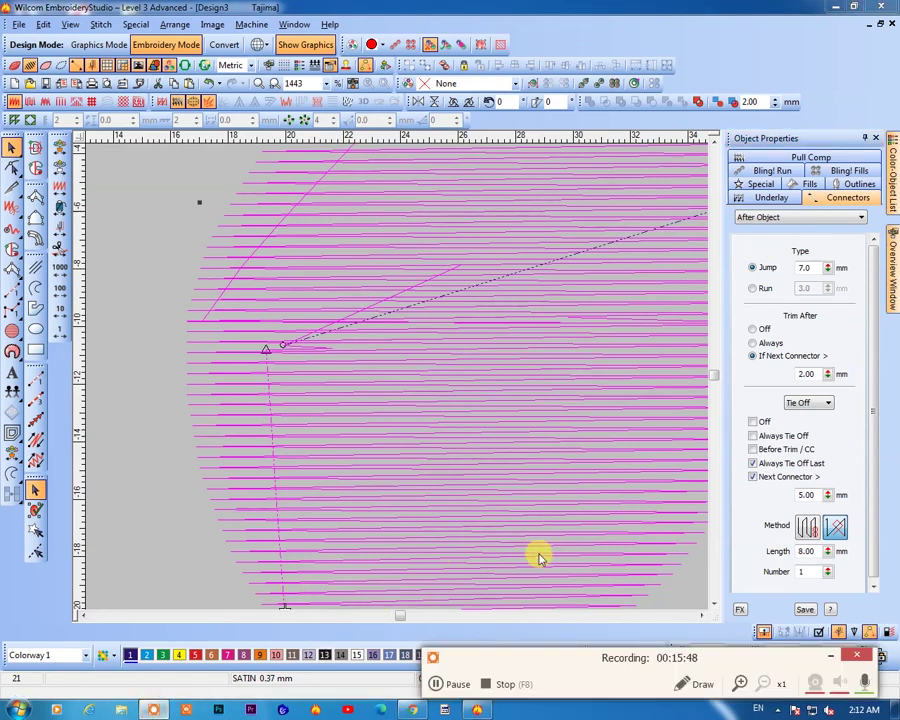